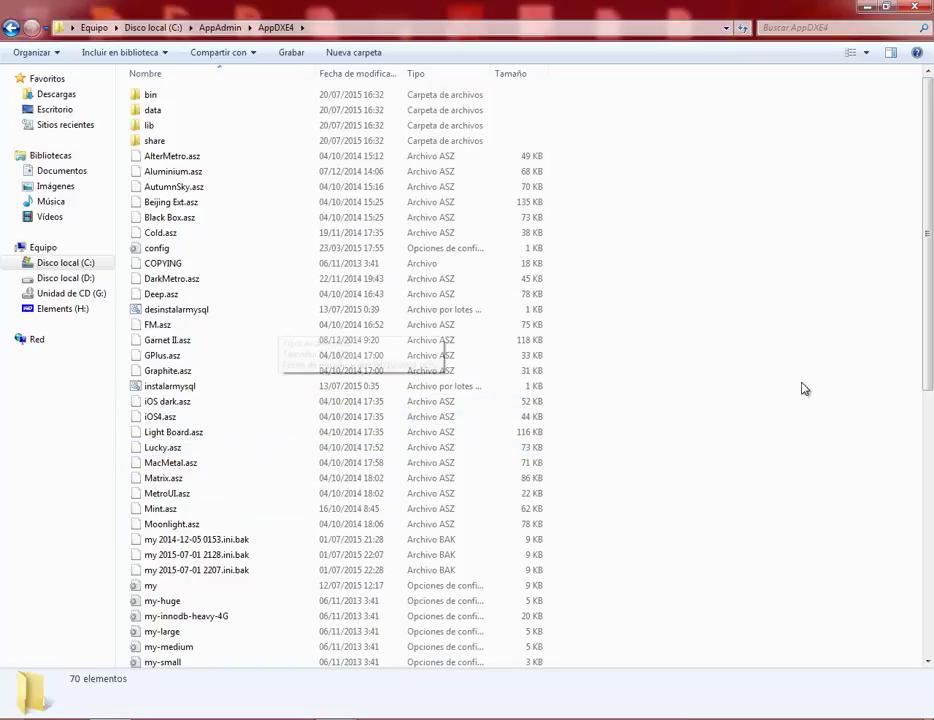
Check the respaldo SQL file's details, then return to AppAdmin and open the Sistema folder
{"action": "left_click_drag", "start_coordinate": [926, 300], "coordinate": [929, 560]}
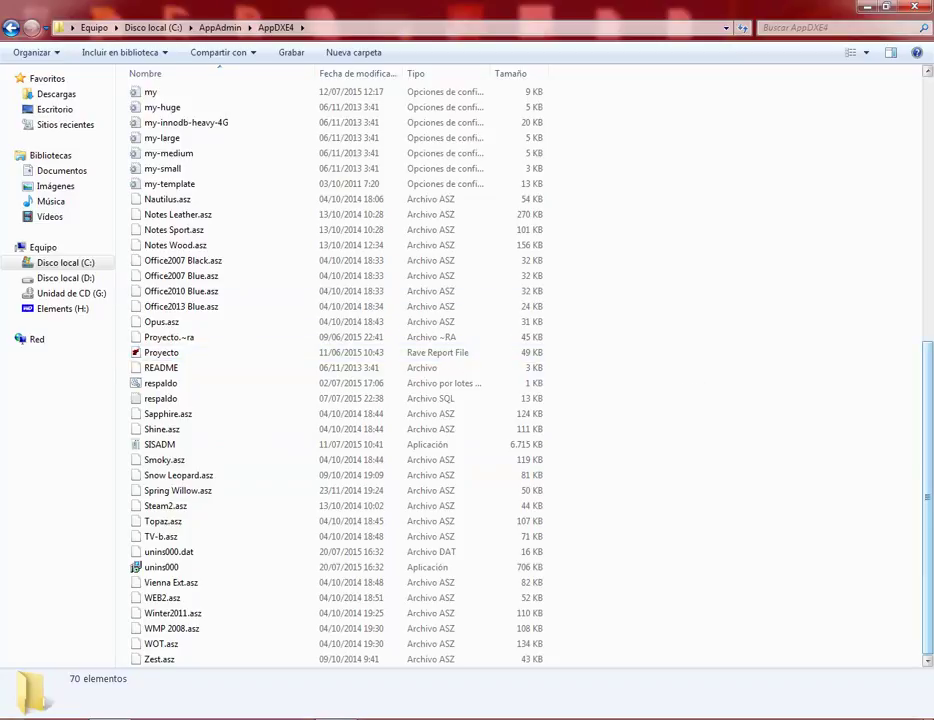
{"action": "left_click", "coordinate": [160, 400]}
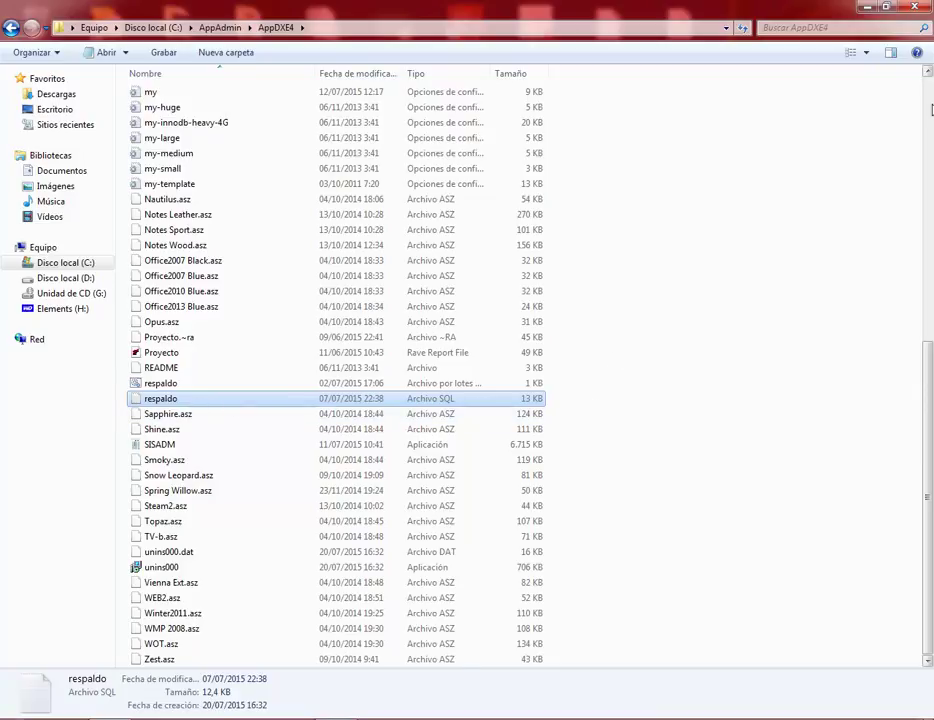
{"action": "scroll", "coordinate": [330, 250], "scroll_direction": "up", "scroll_amount": 11}
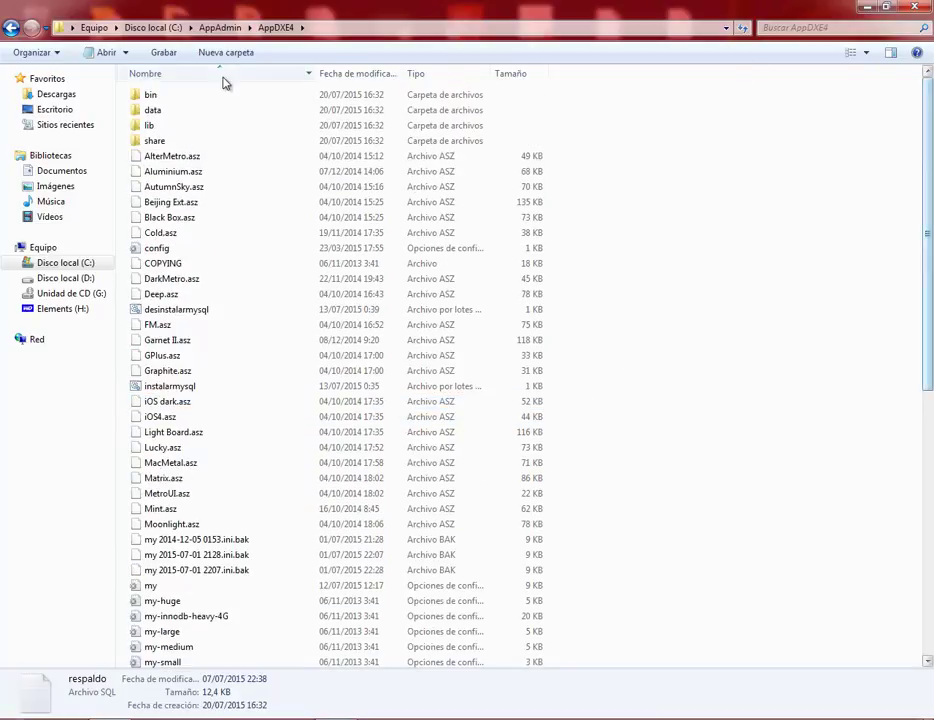
{"action": "left_click", "coordinate": [11, 27]}
{"action": "double_click", "coordinate": [162, 110]}
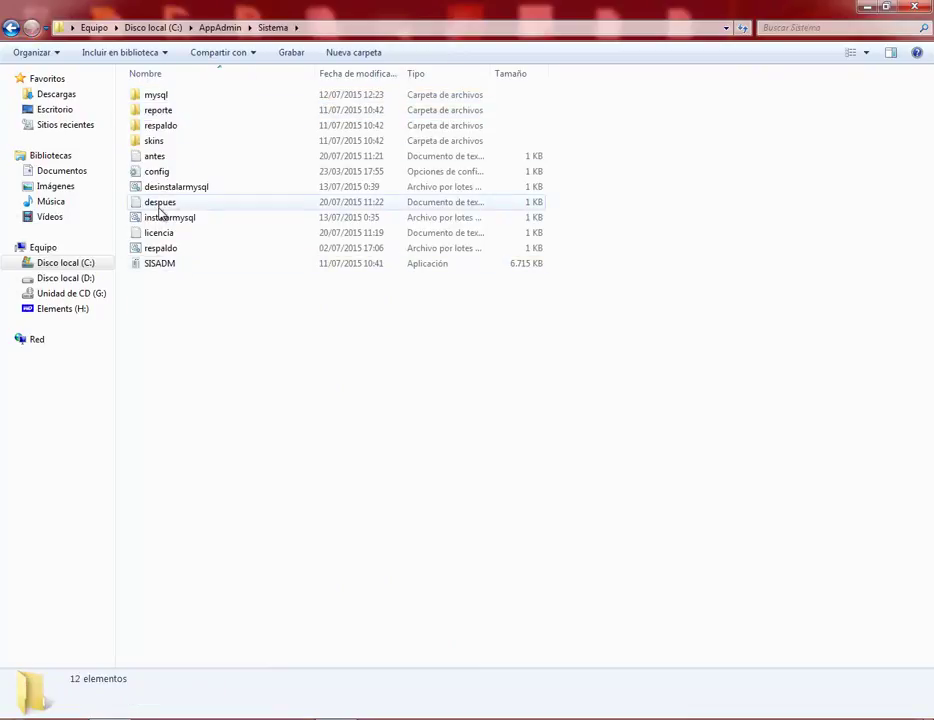
Review details of each Sistema file, from antes and licencia to the SISADM application, then open Start
{"action": "left_click", "coordinate": [158, 157]}
{"action": "left_click", "coordinate": [170, 202]}
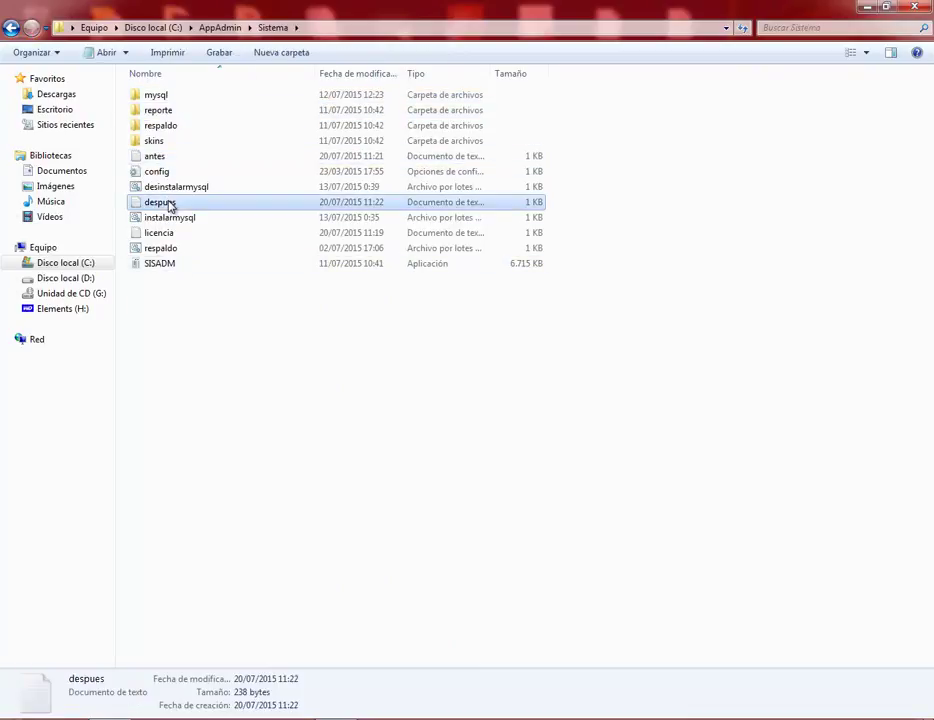
{"action": "left_click", "coordinate": [174, 233]}
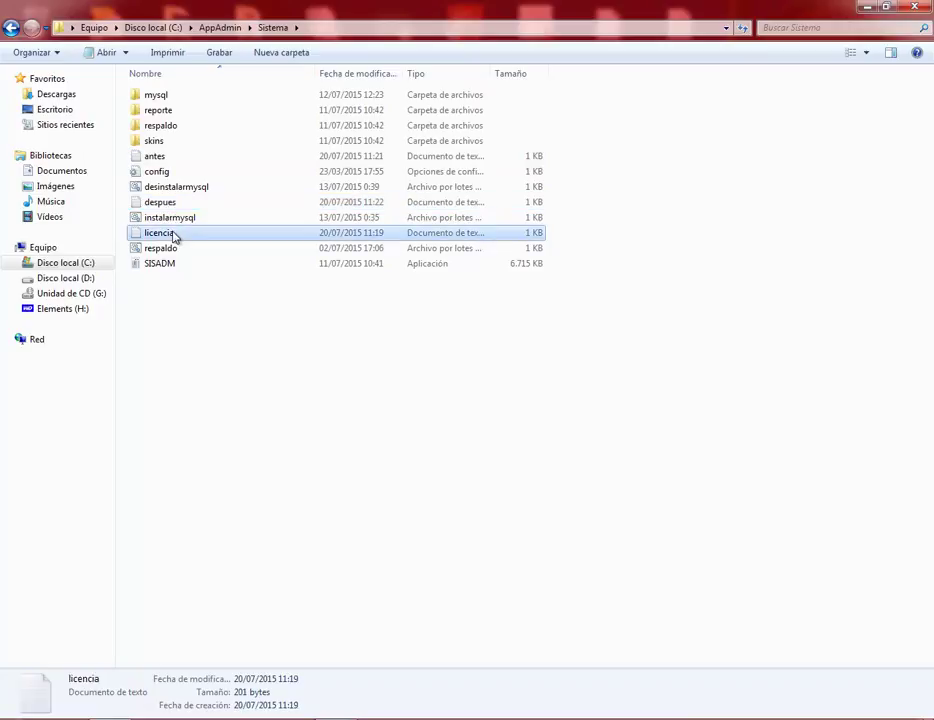
{"action": "left_click", "coordinate": [170, 173]}
{"action": "left_click", "coordinate": [172, 188]}
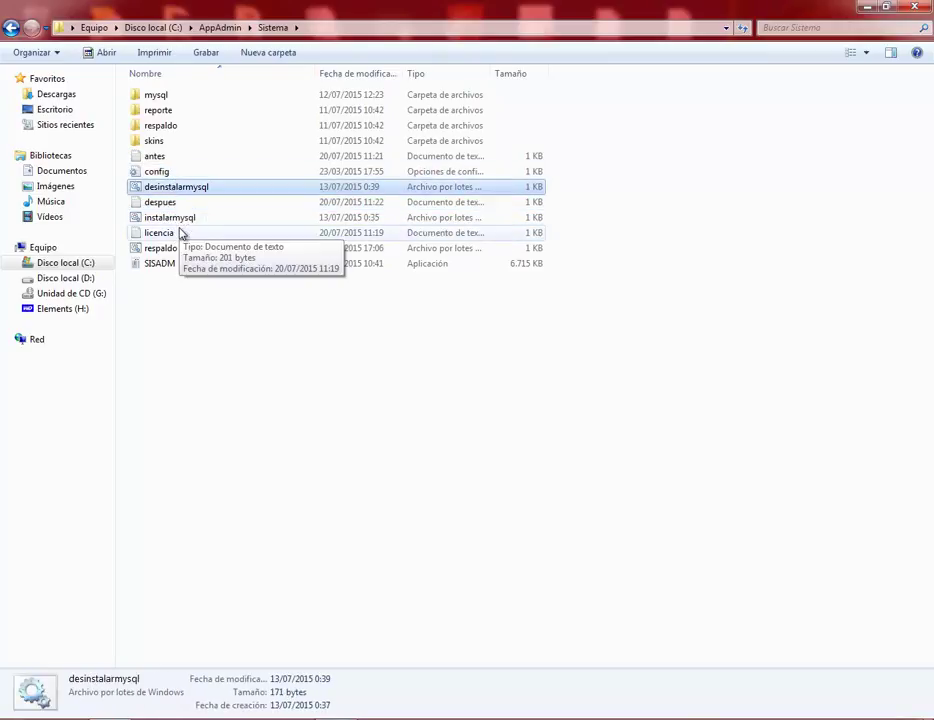
{"action": "left_click", "coordinate": [182, 219]}
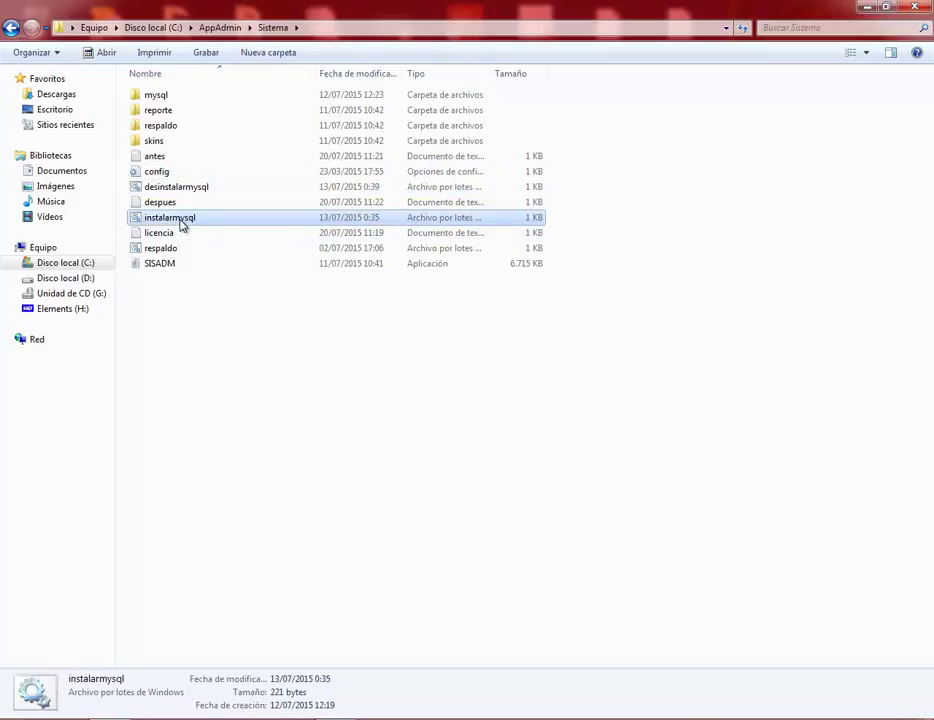
{"action": "left_click", "coordinate": [177, 251]}
{"action": "left_click", "coordinate": [163, 263]}
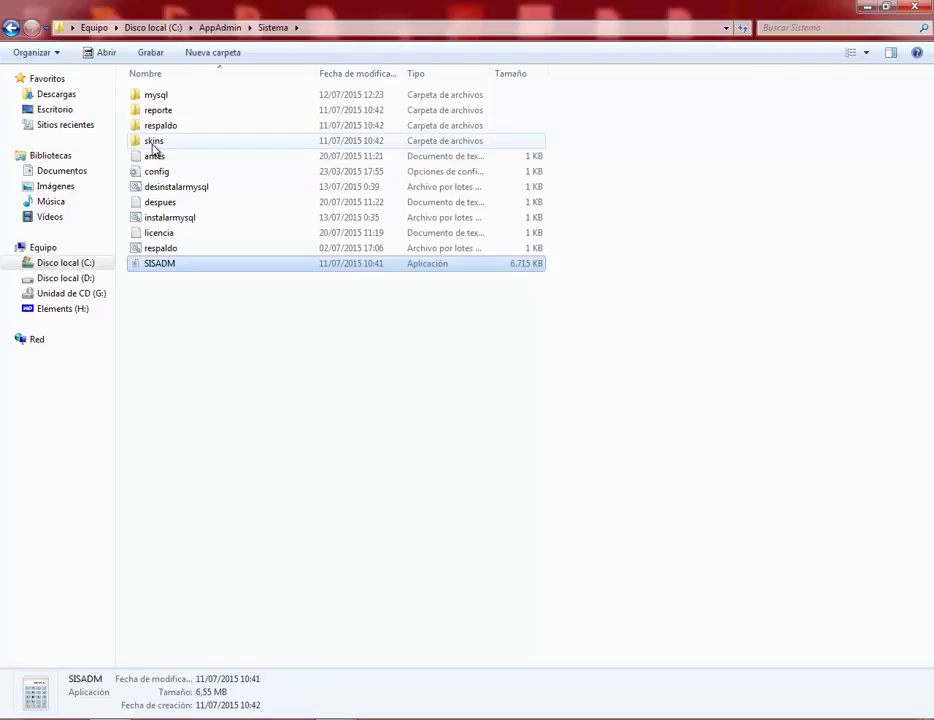
{"action": "left_click", "coordinate": [18, 718]}
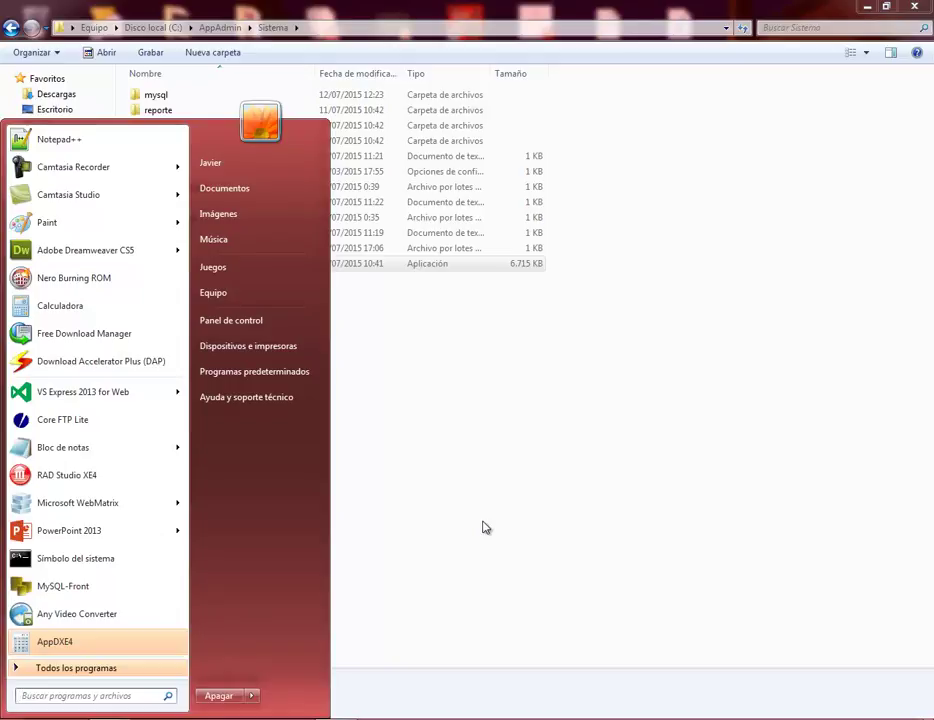
Launch Inno Setup Compiler from the Inno Setup 5 group, open AppDelphi.iss, and minimize it
{"action": "left_click", "coordinate": [92, 667]}
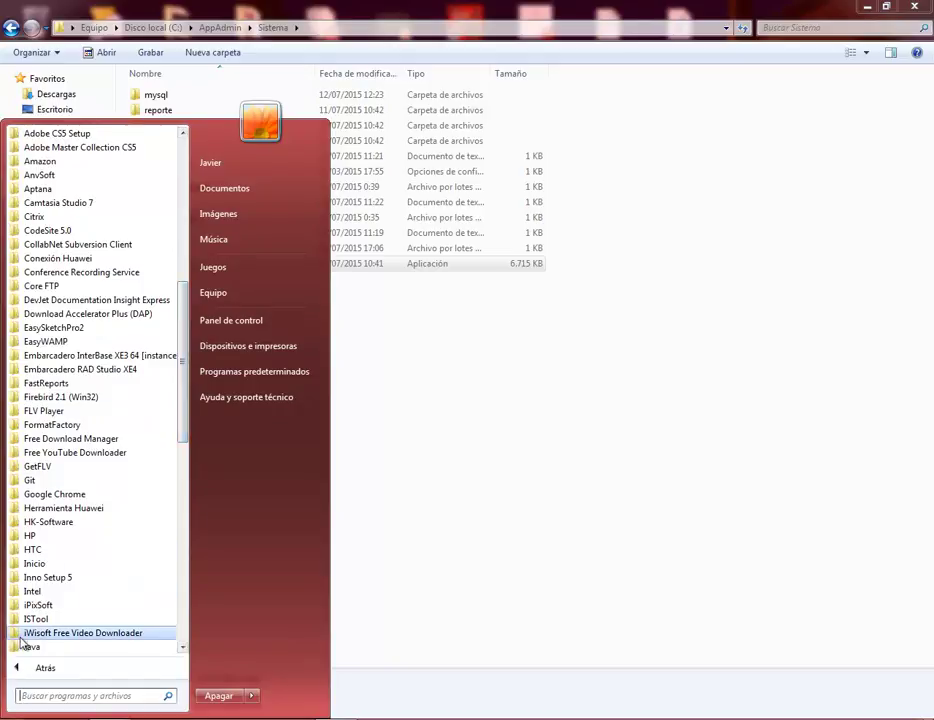
{"action": "left_click", "coordinate": [60, 578]}
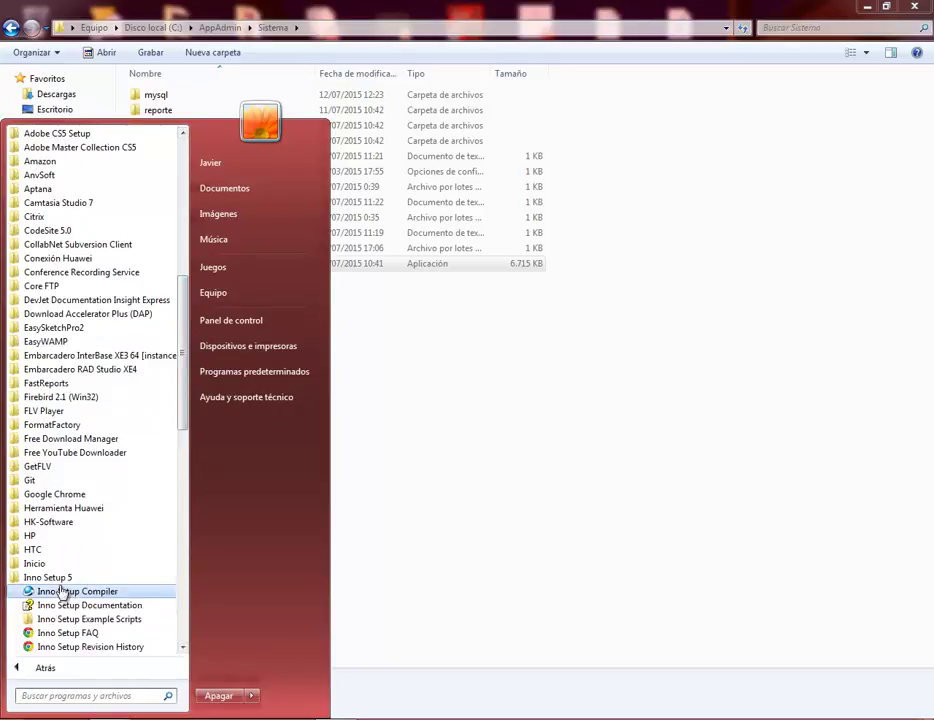
{"action": "left_click", "coordinate": [66, 592]}
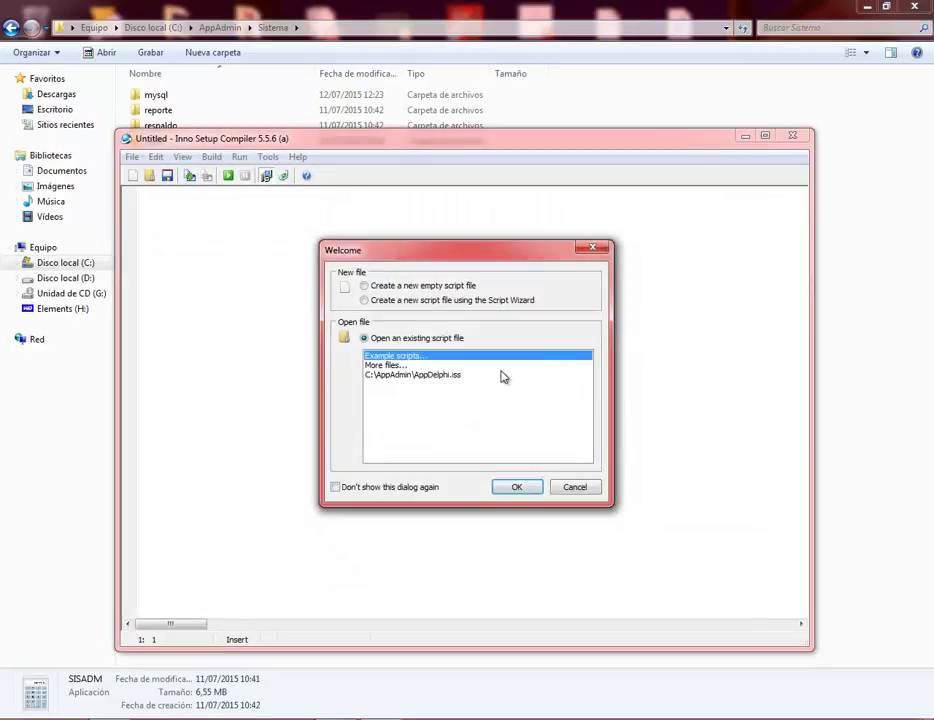
{"action": "left_click", "coordinate": [444, 376]}
{"action": "left_click", "coordinate": [518, 488]}
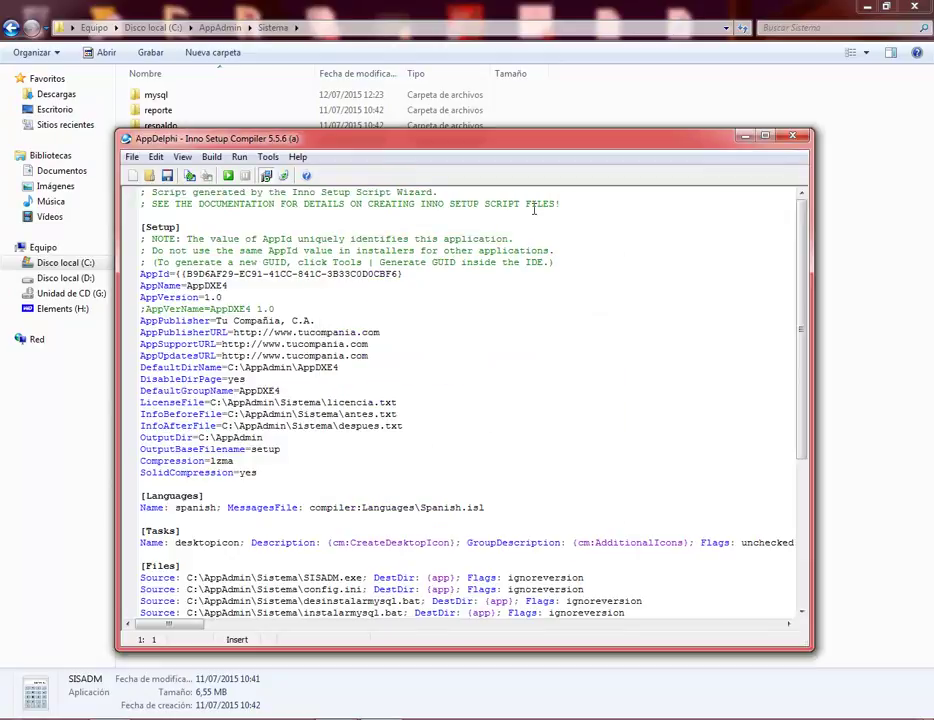
{"action": "left_click", "coordinate": [744, 137]}
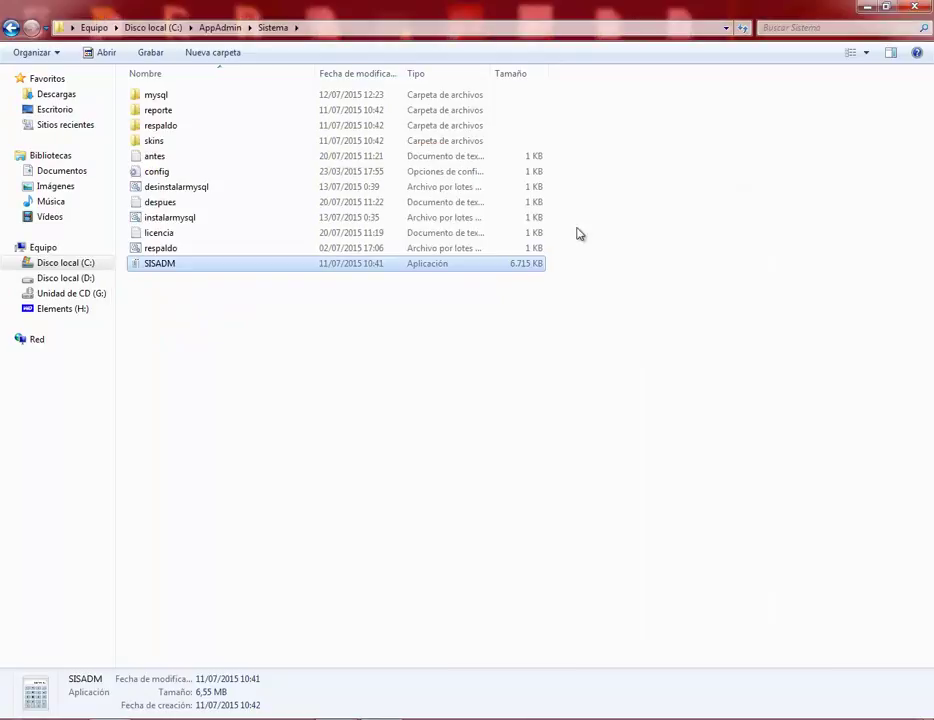
Go from AppAdmin into the AppDXE4 folder and scroll down to its uninstaller
{"action": "left_click", "coordinate": [11, 27]}
{"action": "double_click", "coordinate": [172, 95]}
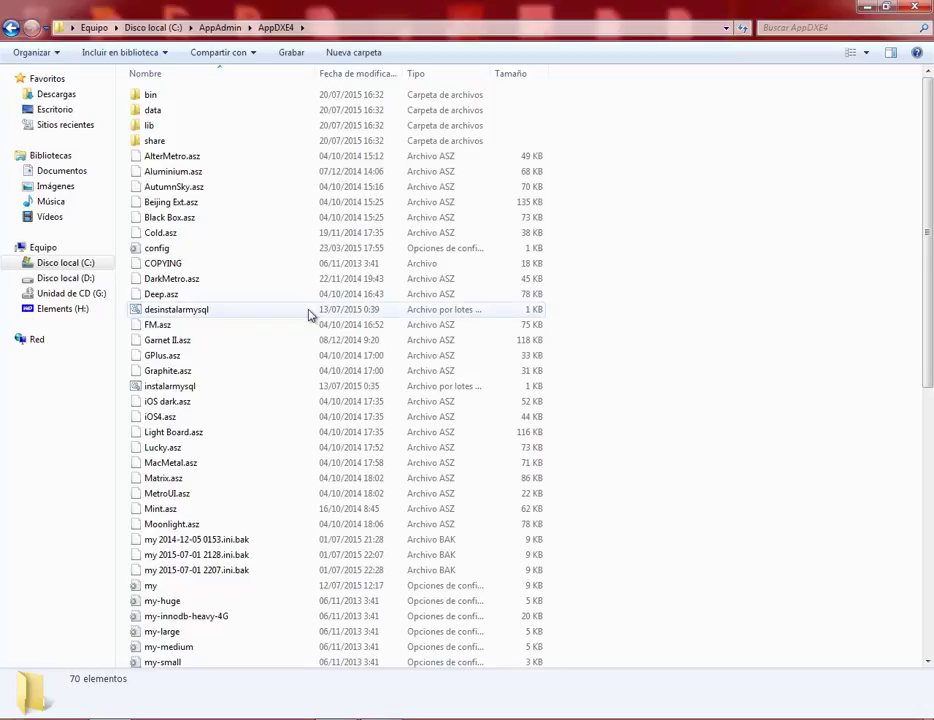
{"action": "right_click", "coordinate": [201, 315]}
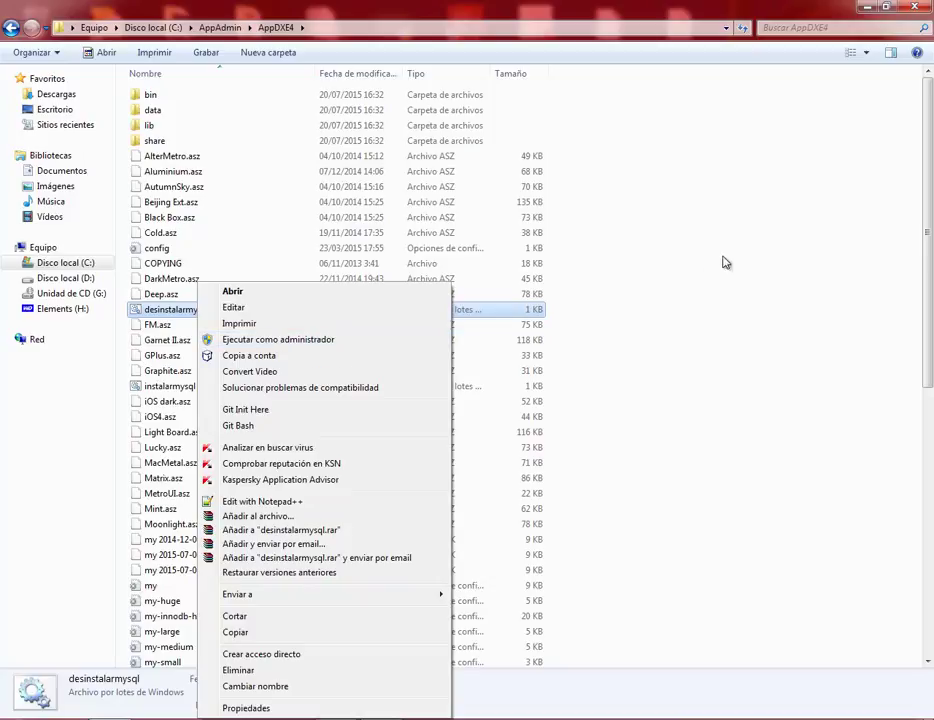
{"action": "left_click", "coordinate": [796, 273]}
{"action": "scroll", "coordinate": [928, 310], "scroll_direction": "down", "scroll_amount": 2}
{"action": "left_click_drag", "start_coordinate": [928, 310], "coordinate": [930, 508]}
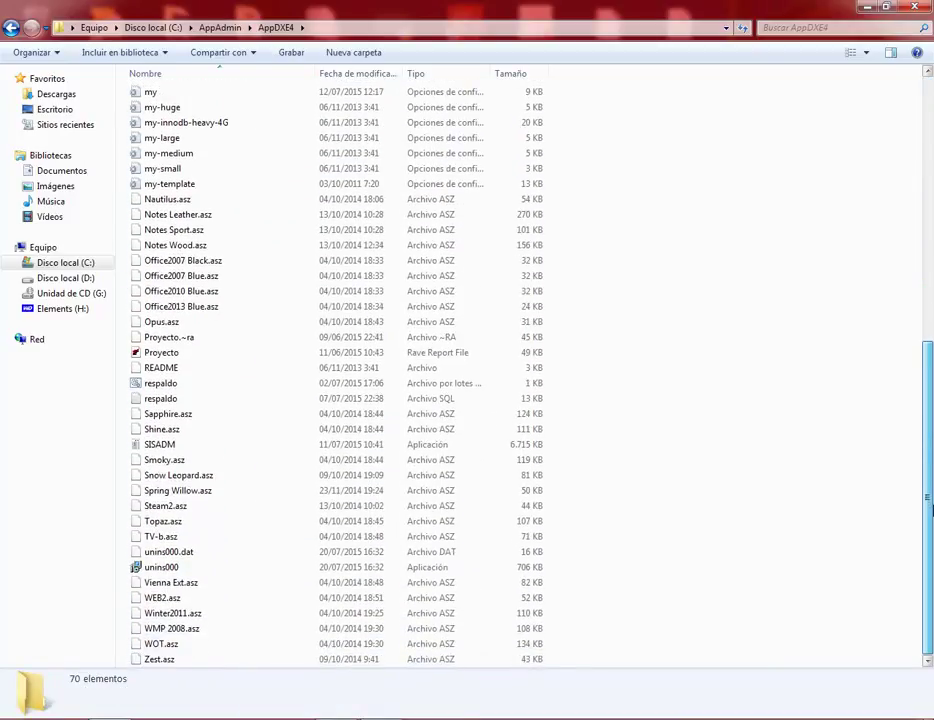
Run unins000 as administrator and confirm the complete removal of AppDXE4
{"action": "left_click", "coordinate": [182, 568]}
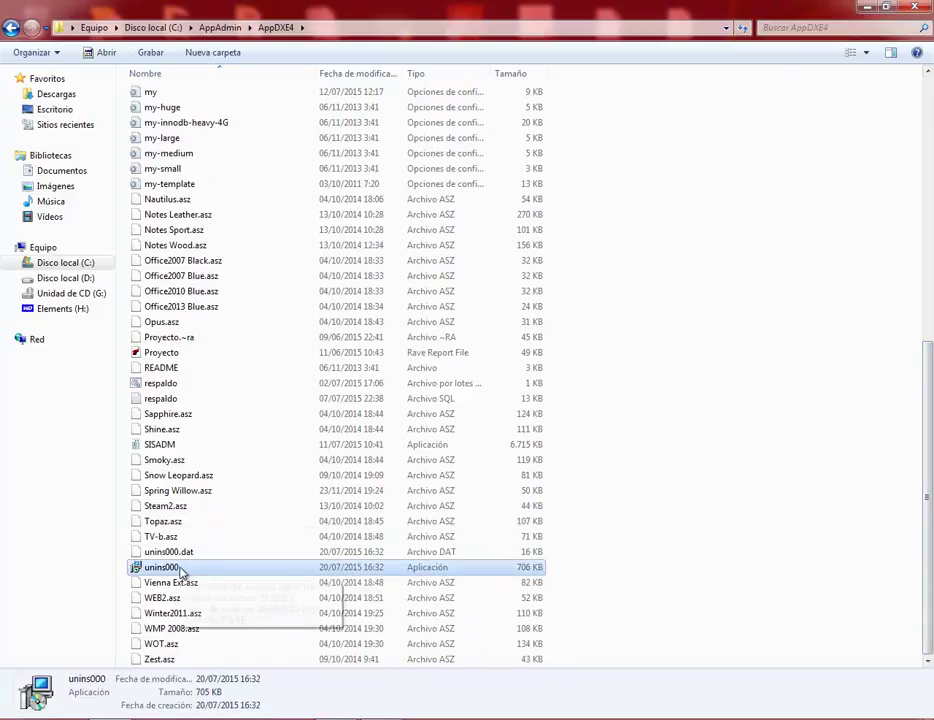
{"action": "right_click", "coordinate": [180, 568]}
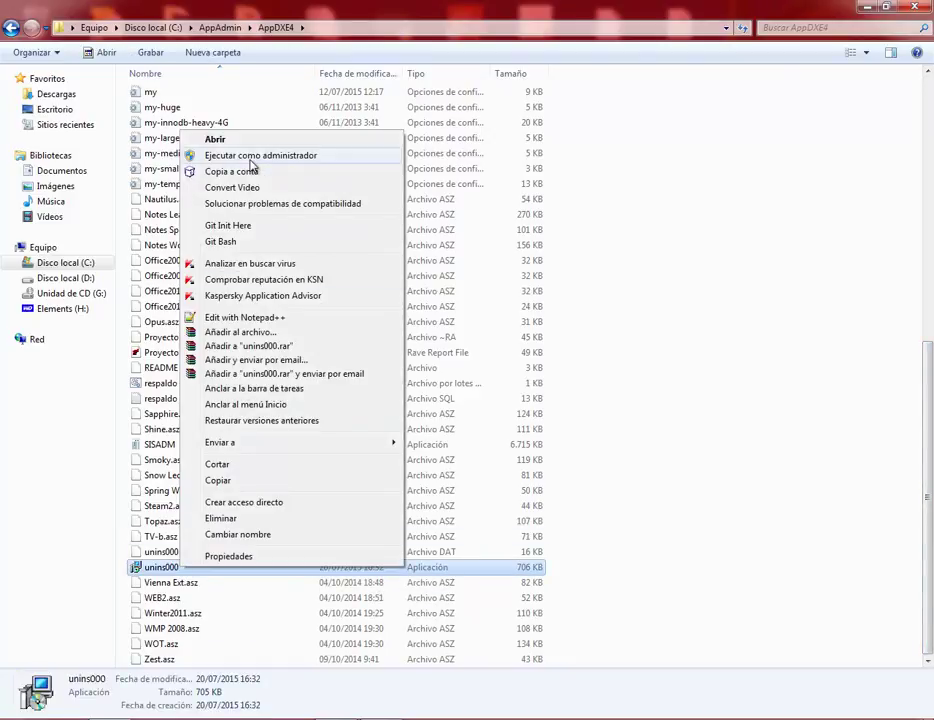
{"action": "left_click", "coordinate": [252, 163]}
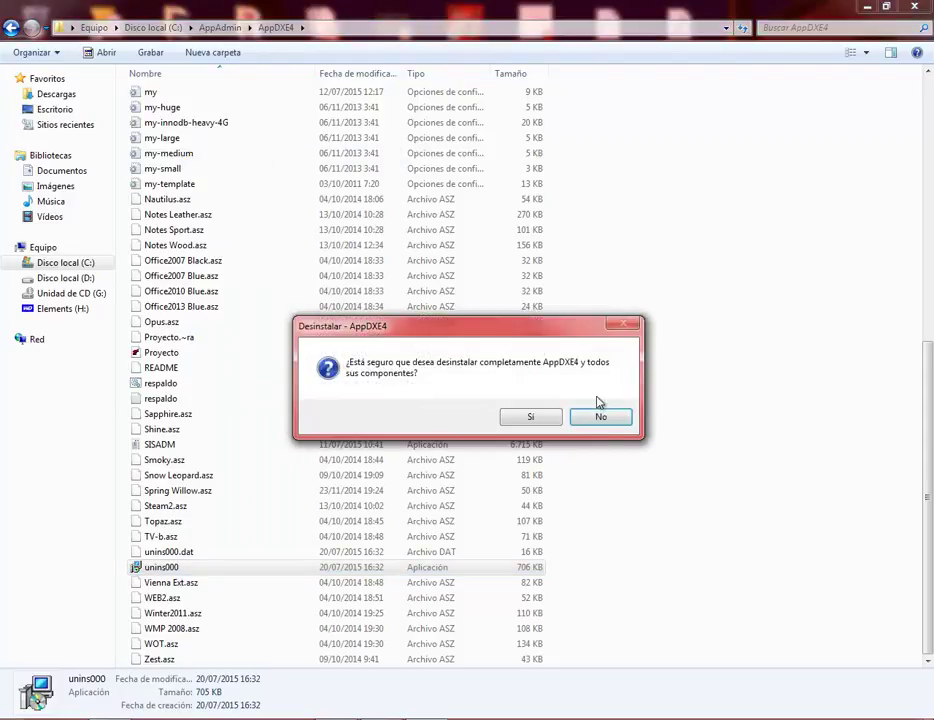
{"action": "left_click", "coordinate": [532, 417]}
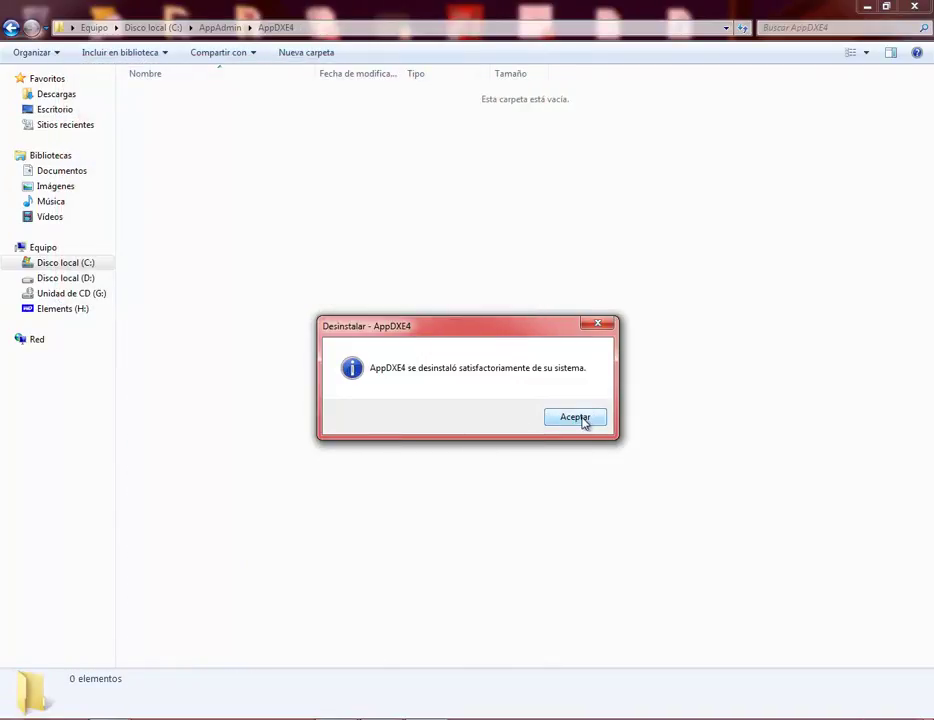
{"action": "left_click", "coordinate": [577, 418]}
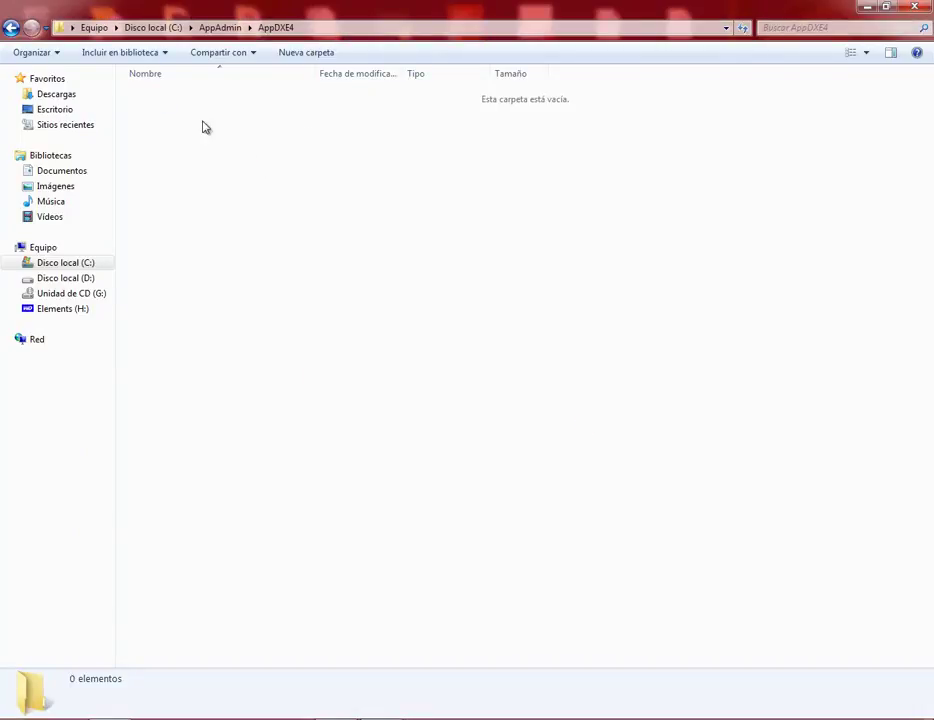
In C:\AppAdmin, delete the AppDXE4 folder and the old setup application, confirming each deletion
{"action": "left_click", "coordinate": [10, 27]}
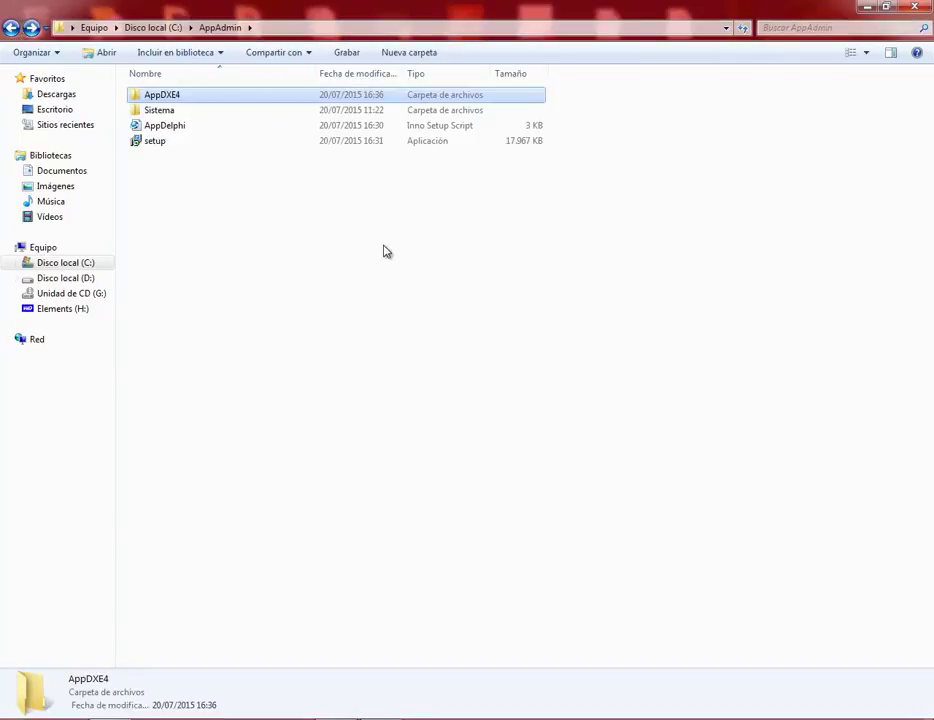
{"action": "key", "text": "Delete"}
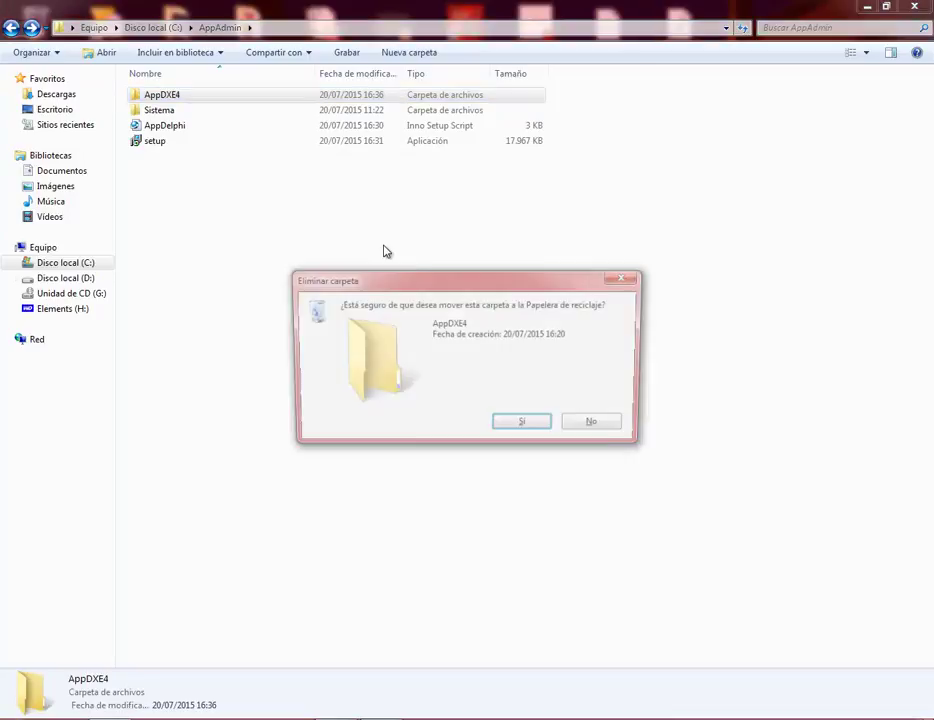
{"action": "key", "text": "Return"}
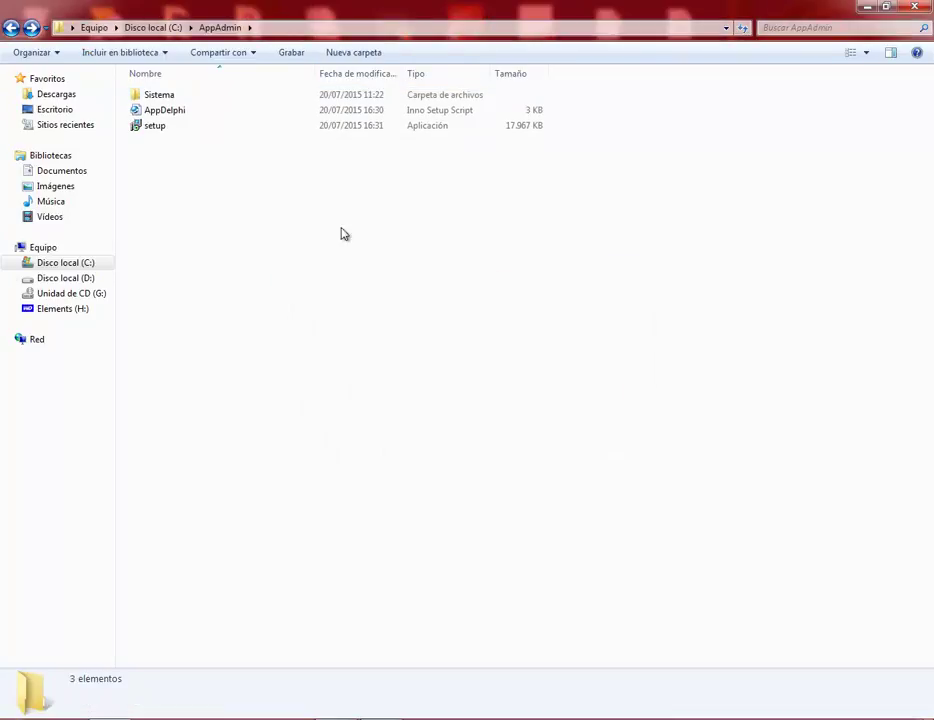
{"action": "left_click", "coordinate": [155, 128]}
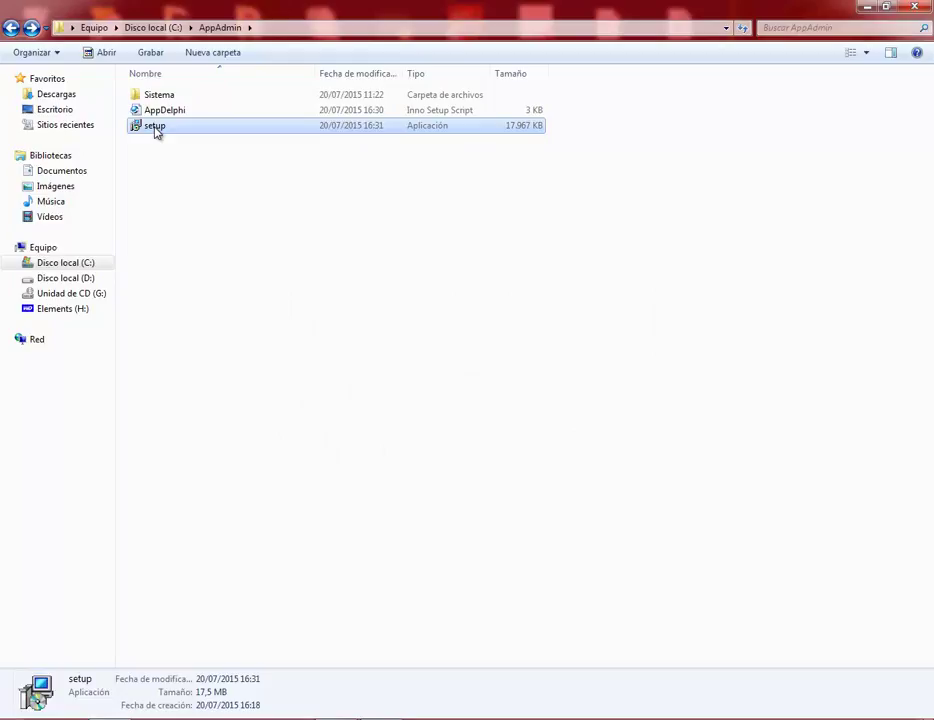
{"action": "key", "text": "Delete"}
{"action": "key", "text": "Return"}
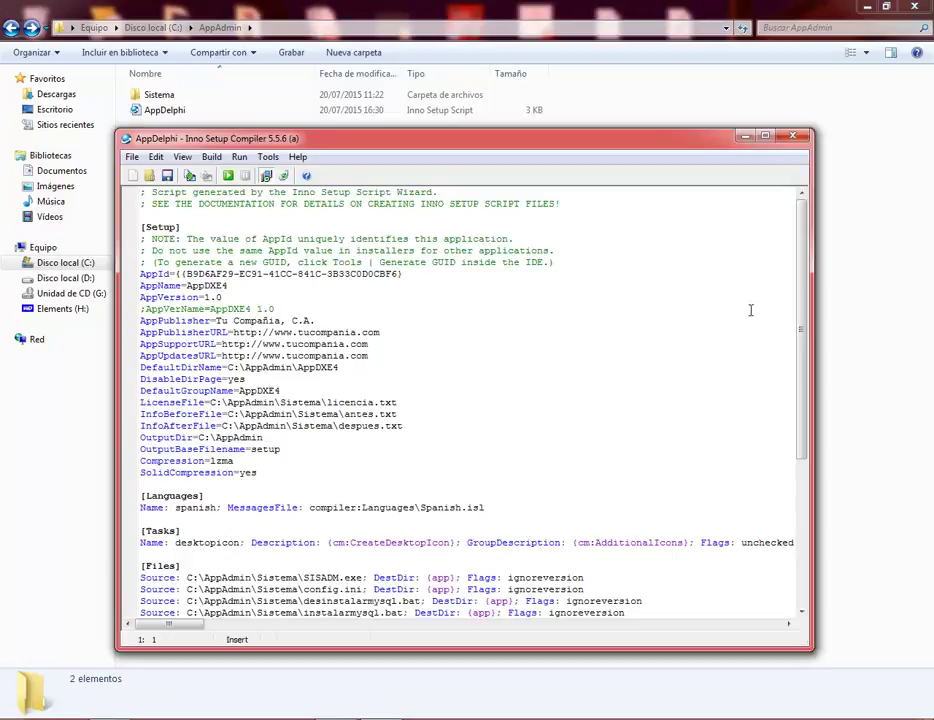
Copy the mysql and reporte folder names from Source and paste them after {app}\ in DestDir
{"action": "left_click_drag", "start_coordinate": [801, 271], "coordinate": [801, 416]}
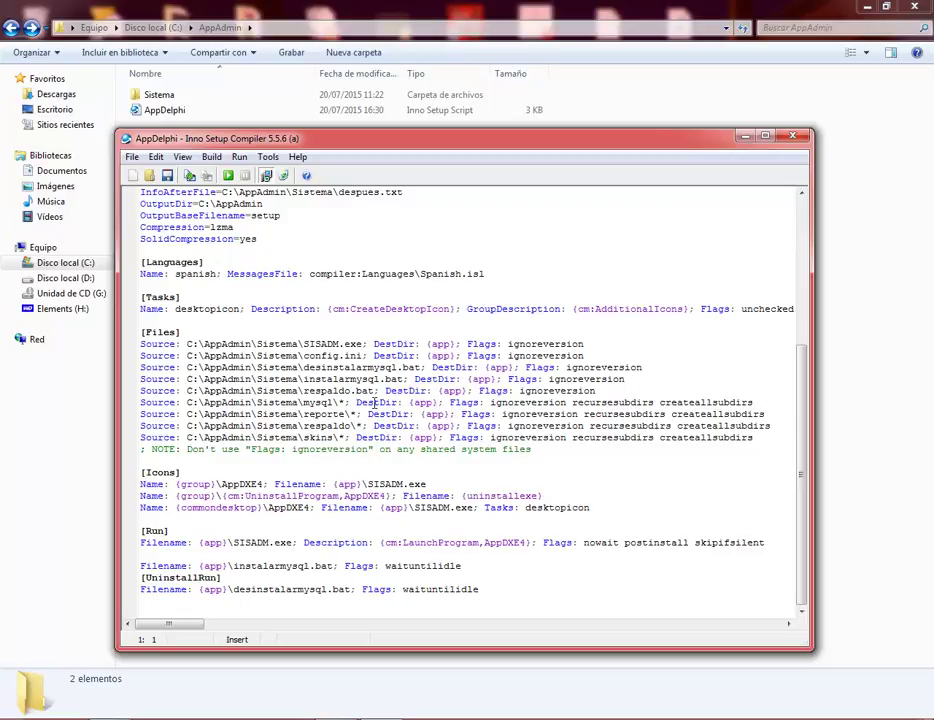
{"action": "left_click_drag", "start_coordinate": [300, 402], "coordinate": [342, 402]}
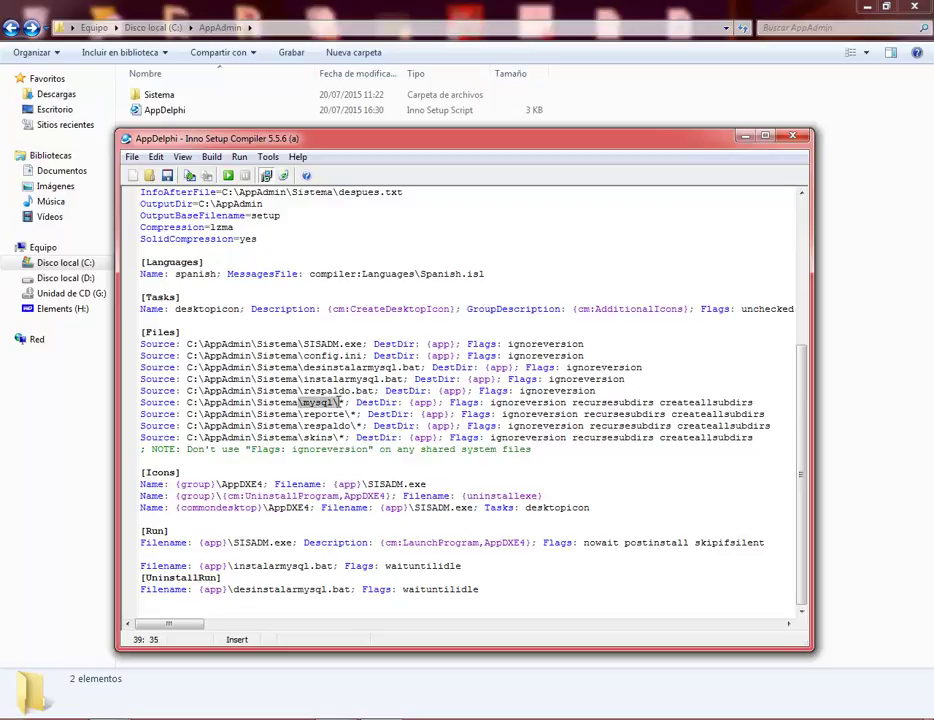
{"action": "right_click", "coordinate": [321, 404]}
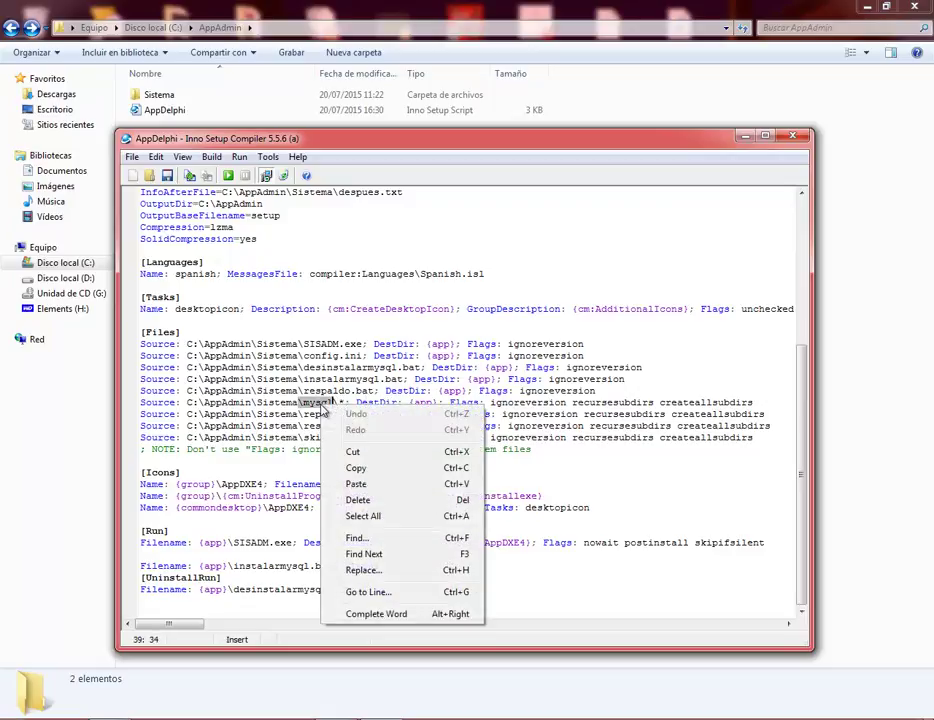
{"action": "left_click", "coordinate": [356, 468]}
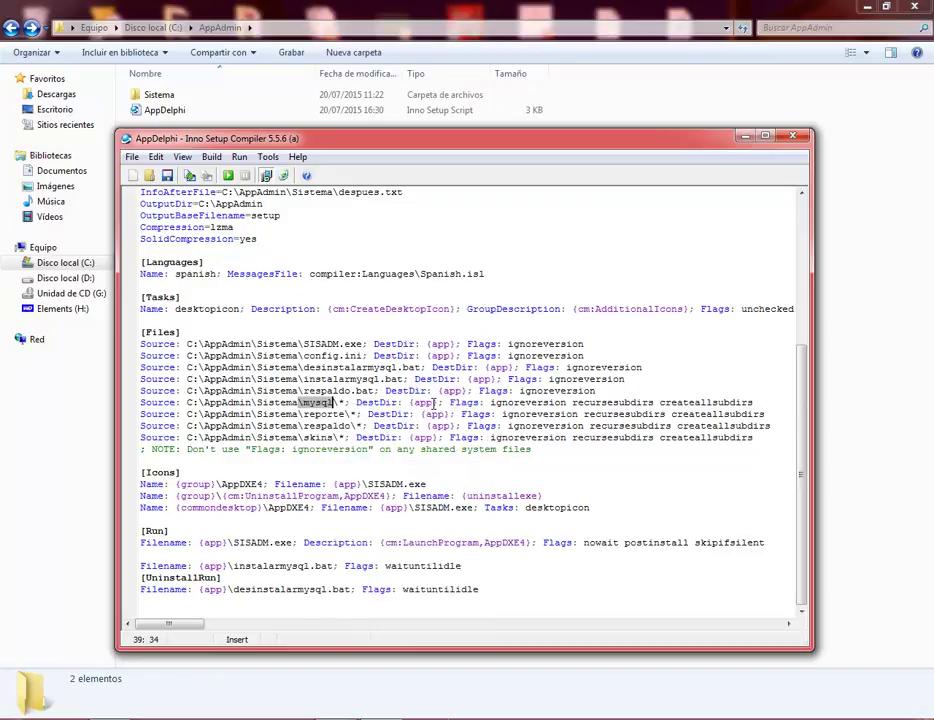
{"action": "left_click", "coordinate": [437, 402]}
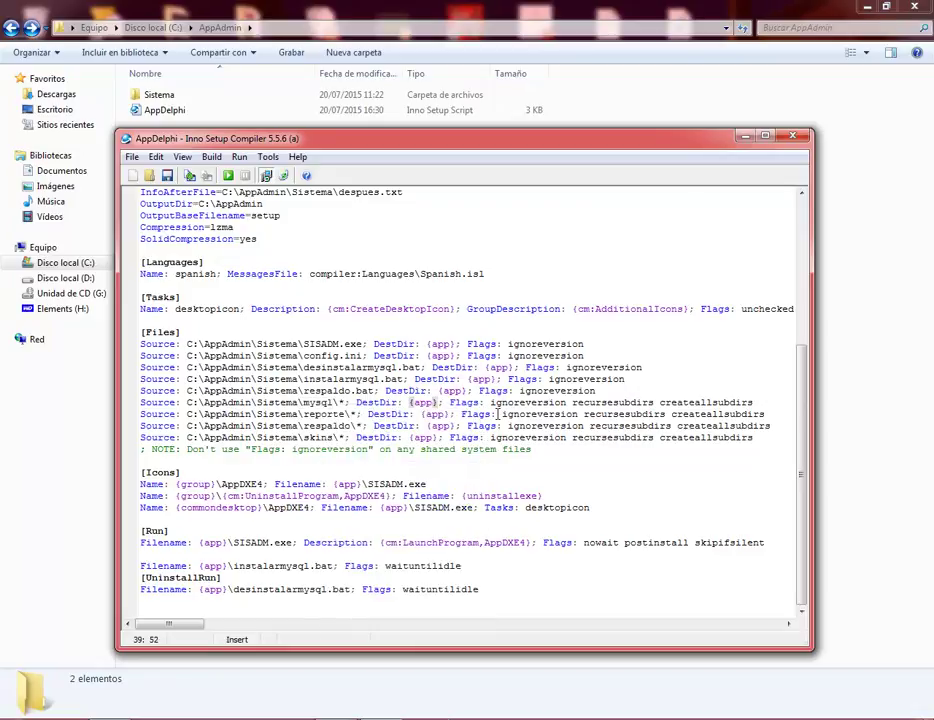
{"action": "key", "text": "ctrl+v"}
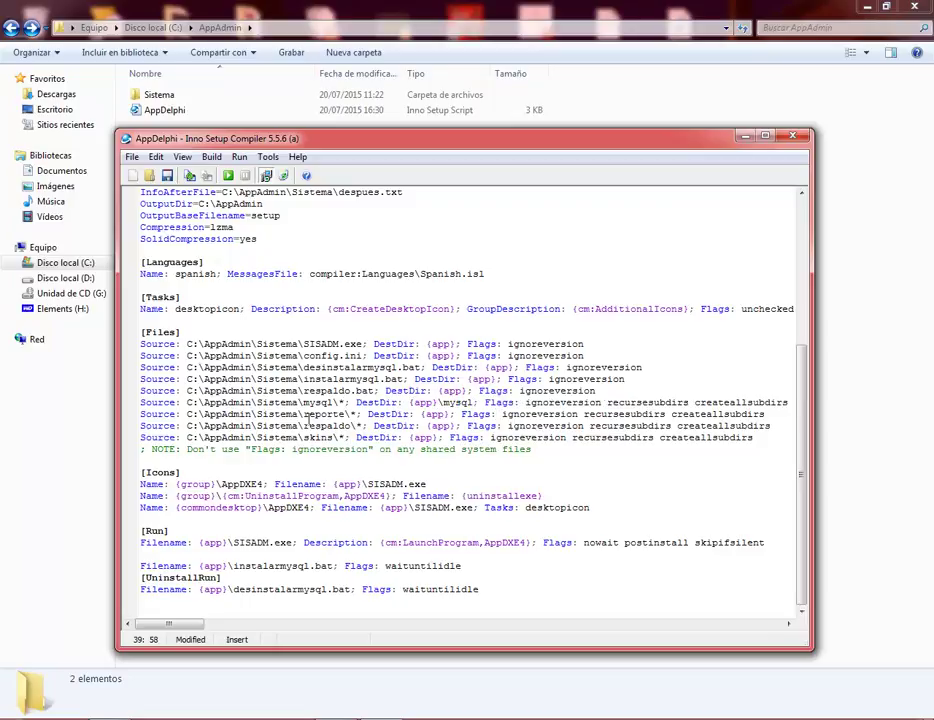
{"action": "left_click_drag", "start_coordinate": [299, 414], "coordinate": [352, 420]}
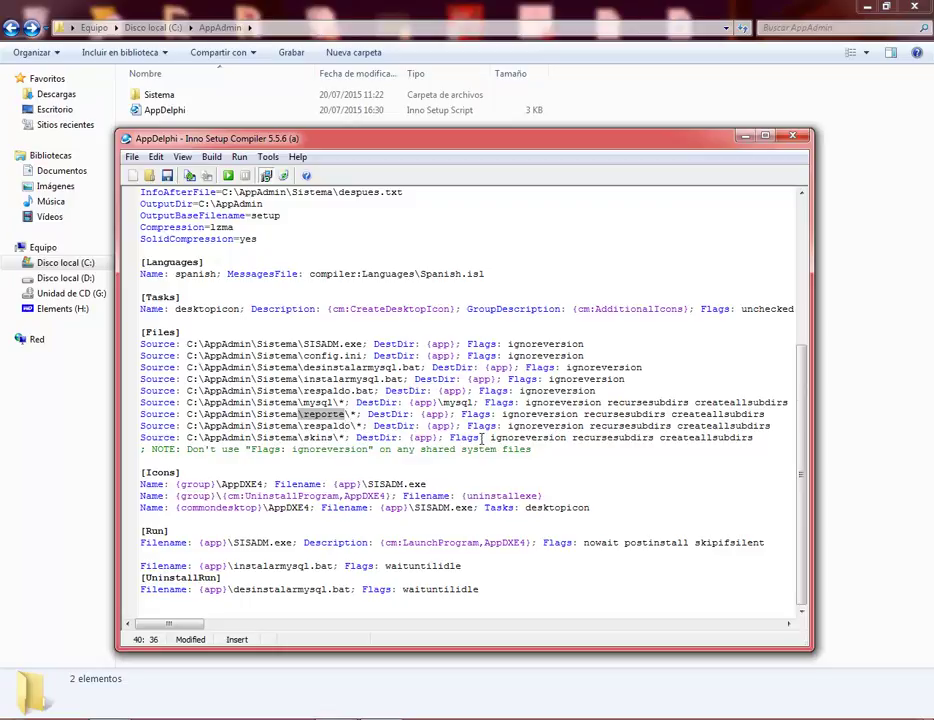
{"action": "left_click", "coordinate": [450, 414]}
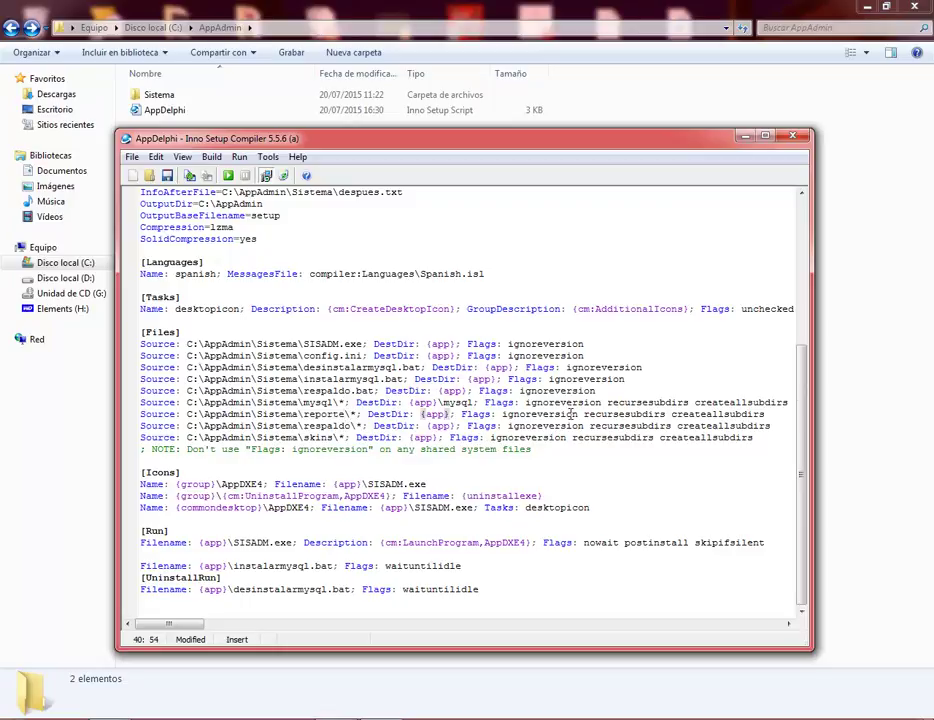
{"action": "key", "text": "ctrl+v"}
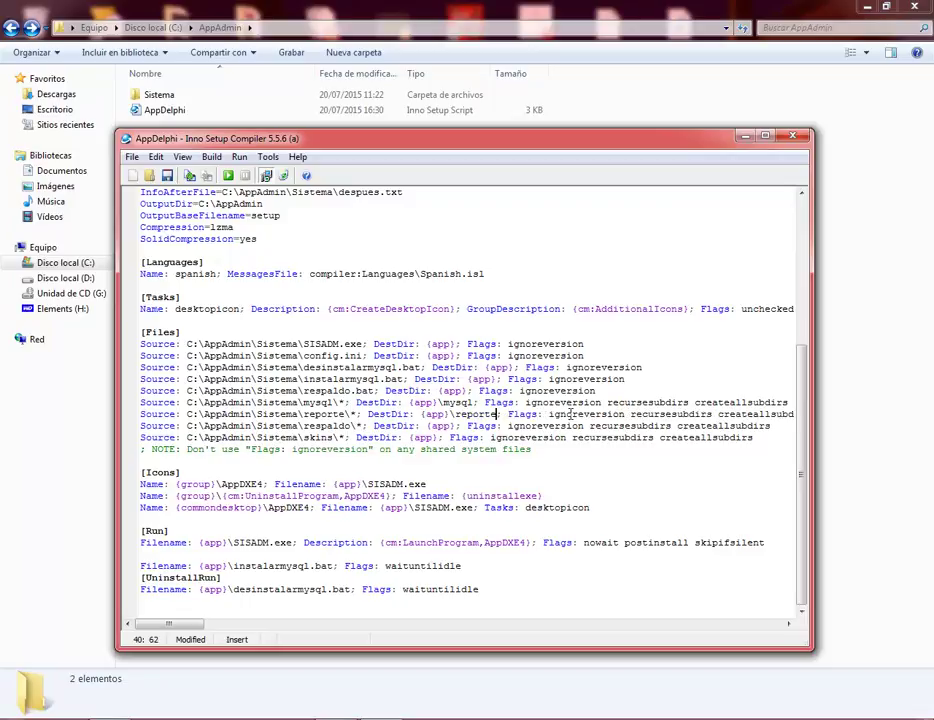
Do the same for respaldo and skins, giving DestDir {app}\respaldo and {app}\skins
{"action": "left_click_drag", "start_coordinate": [298, 426], "coordinate": [348, 426]}
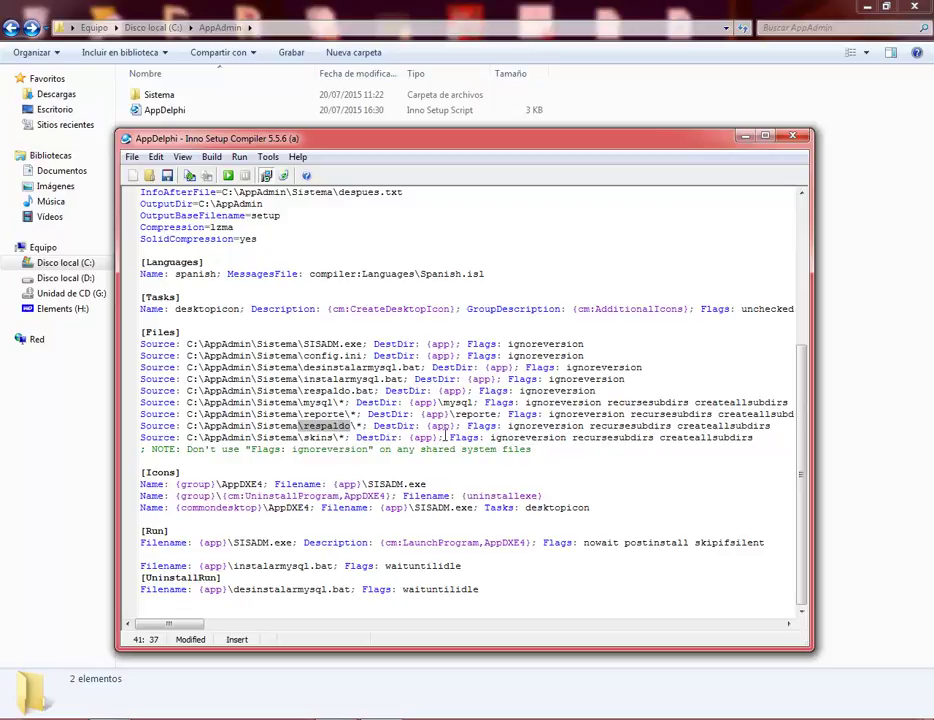
{"action": "left_click", "coordinate": [456, 426]}
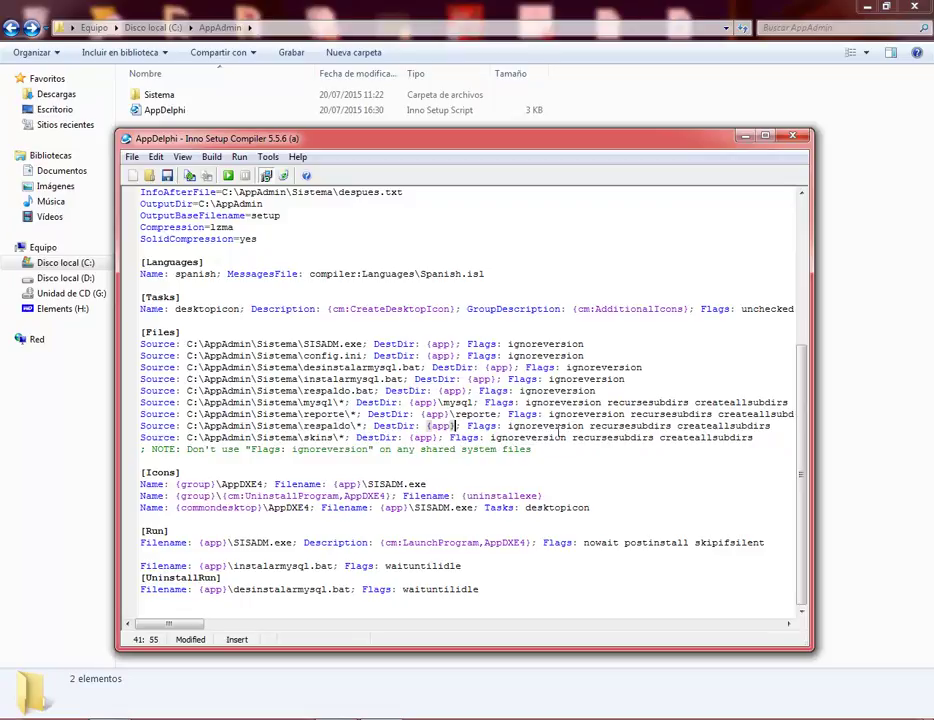
{"action": "type", "text": "\\"}
{"action": "key", "text": "ctrl+v"}
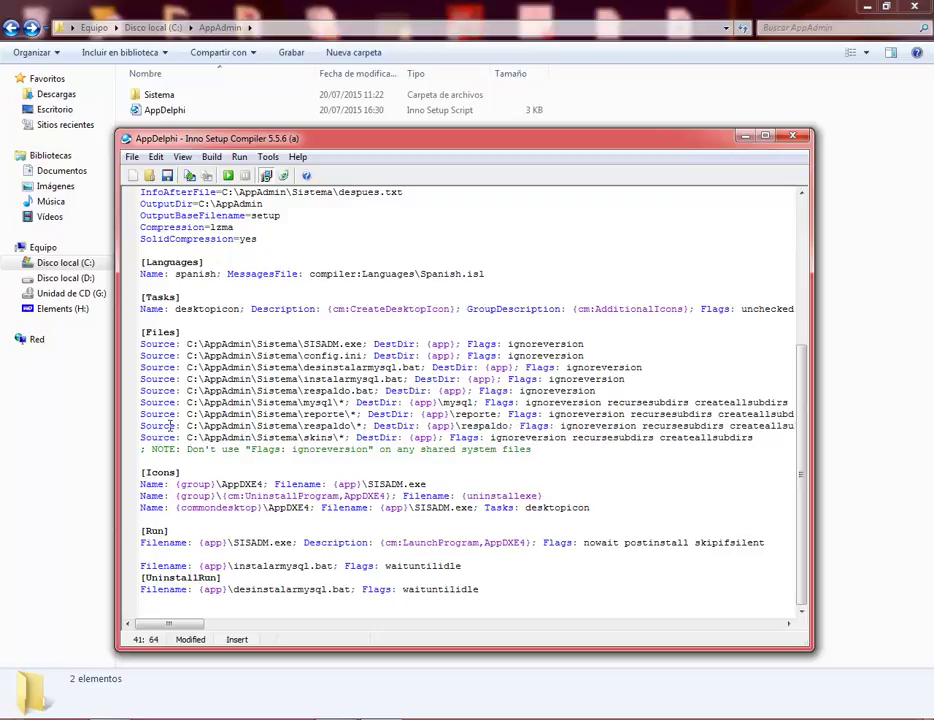
{"action": "left_click_drag", "start_coordinate": [299, 437], "coordinate": [336, 438]}
{"action": "left_click_drag", "start_coordinate": [409, 438], "coordinate": [437, 438]}
{"action": "right_click", "coordinate": [437, 438]}
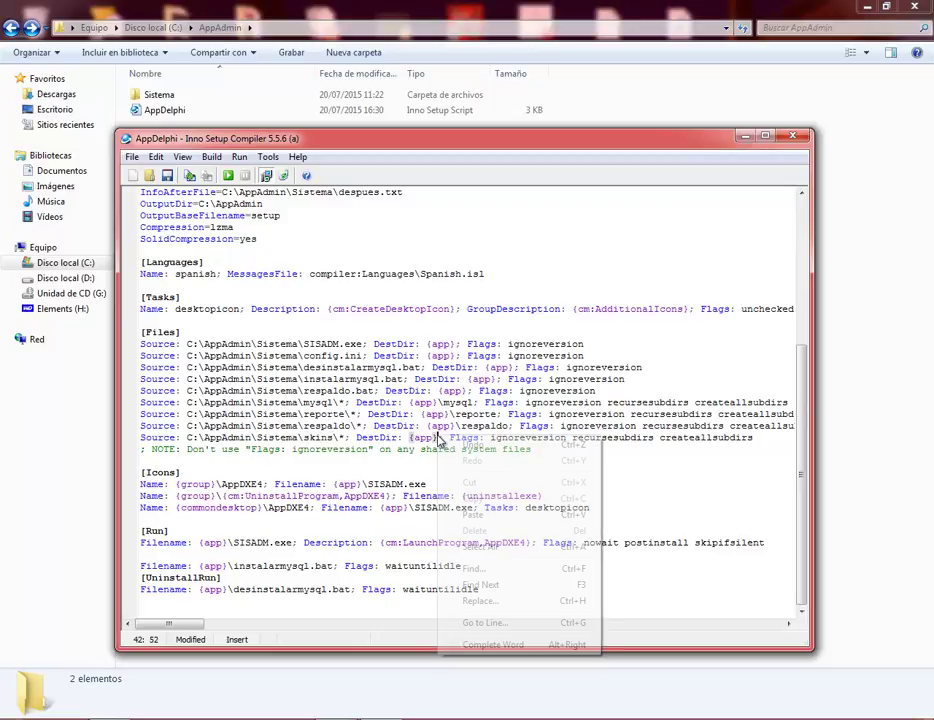
{"action": "left_click", "coordinate": [474, 515]}
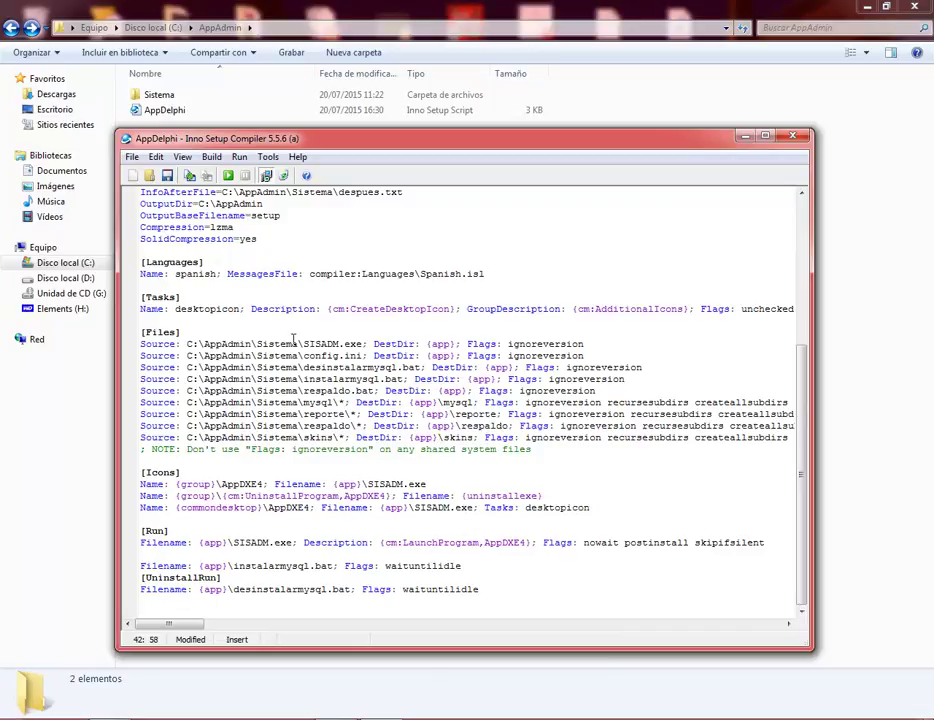
Save the AppDelphi script and start compiling it
{"action": "left_click", "coordinate": [169, 178]}
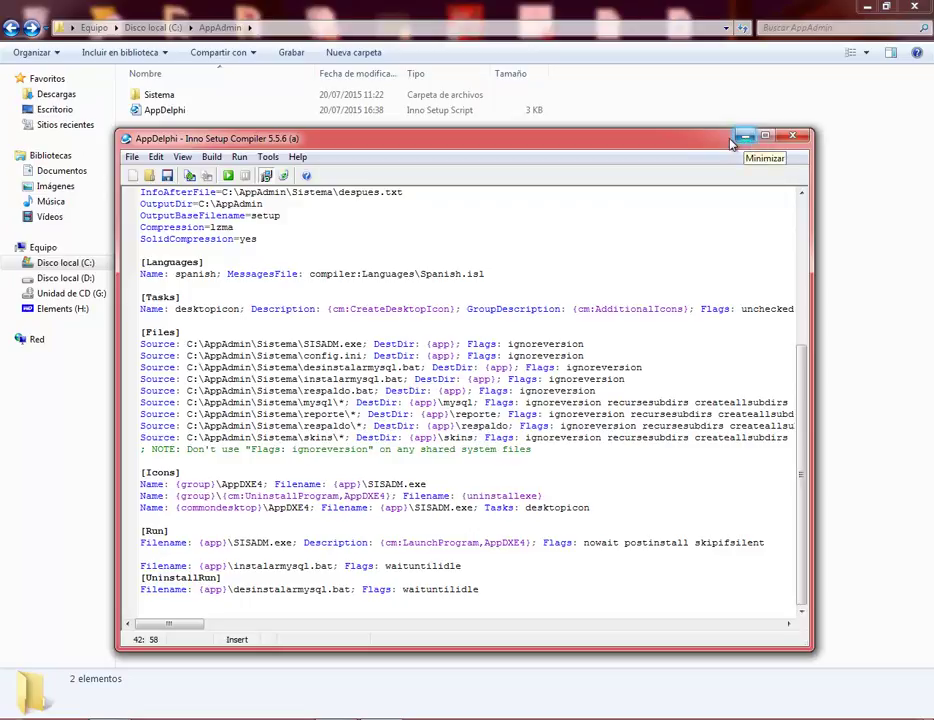
{"action": "left_click", "coordinate": [229, 176]}
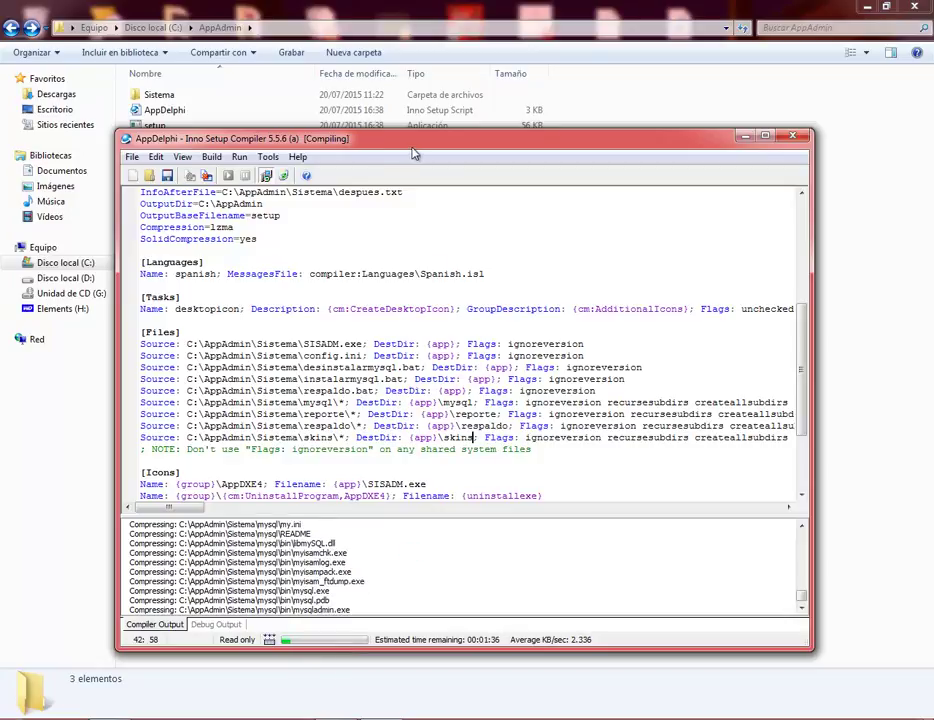
Let compilation produce the 17,967 KB setup in AppAdmin, then close the compiler window
{"action": "left_click_drag", "start_coordinate": [434, 146], "coordinate": [423, 172]}
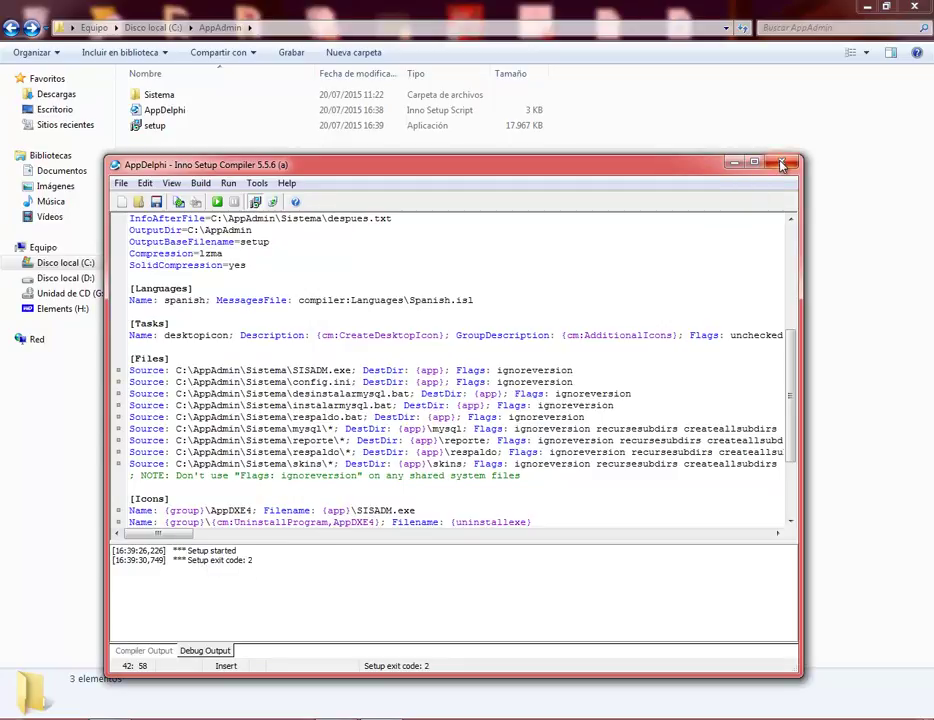
{"action": "left_click", "coordinate": [736, 164]}
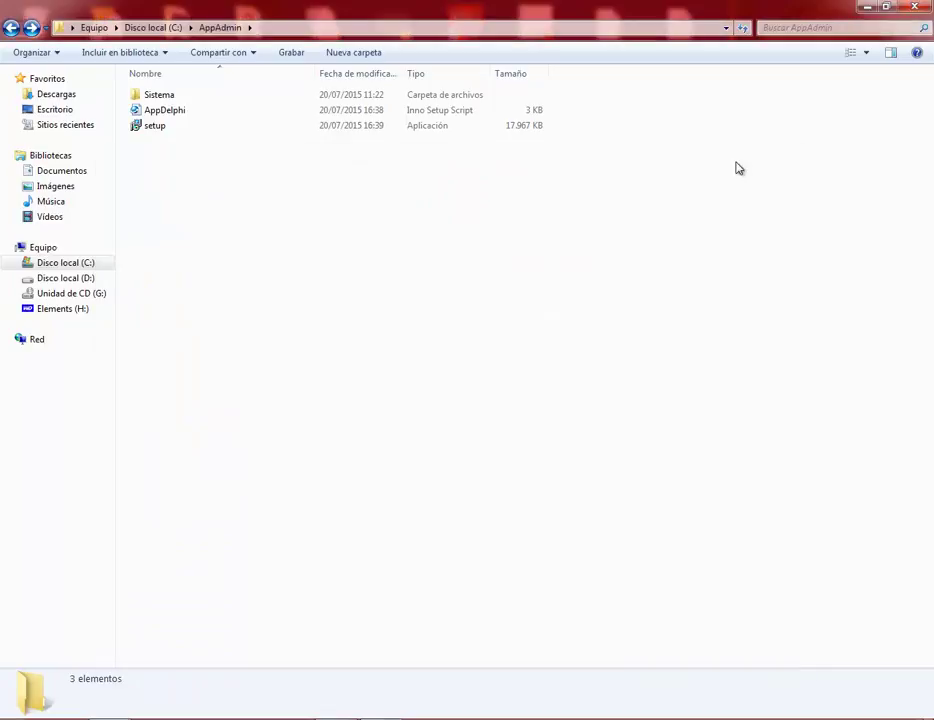
Run the newly built setup from AppAdmin with administrator rights
{"action": "left_click", "coordinate": [177, 128]}
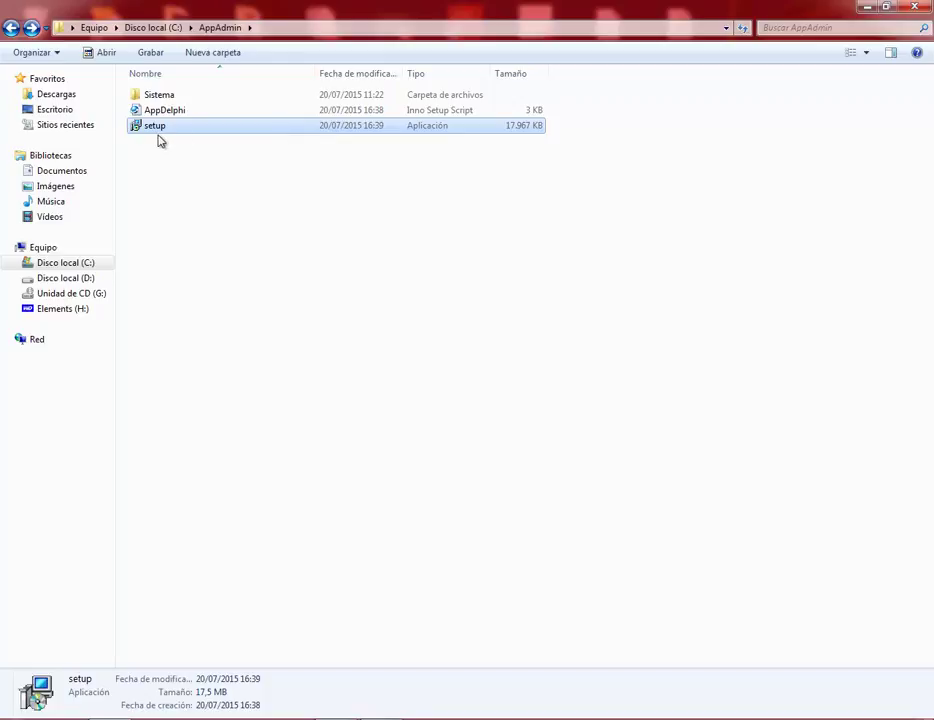
{"action": "right_click", "coordinate": [164, 134]}
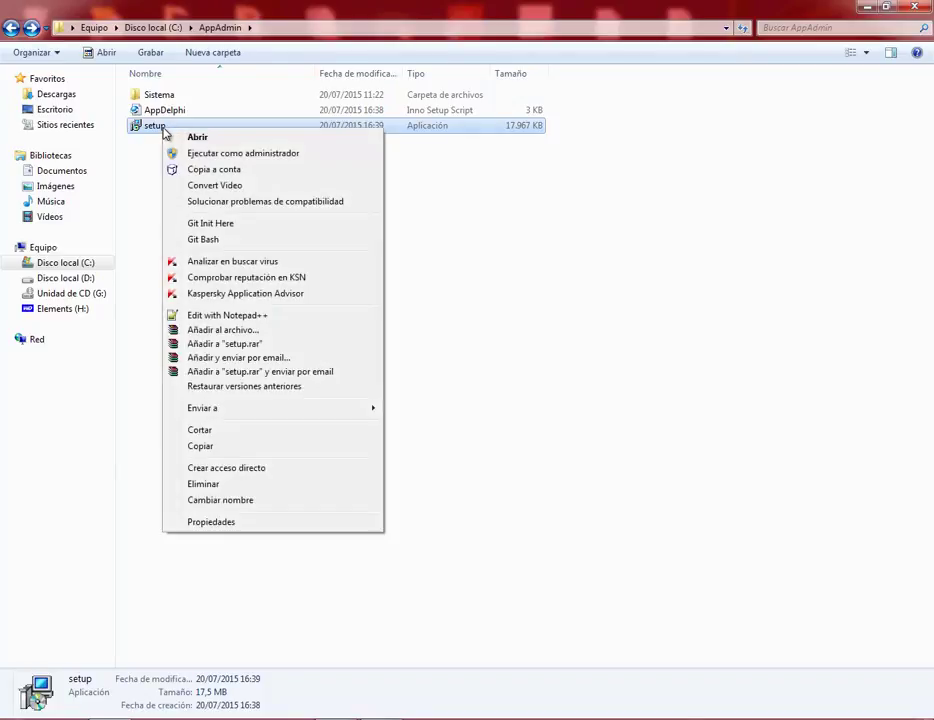
{"action": "left_click", "coordinate": [230, 155]}
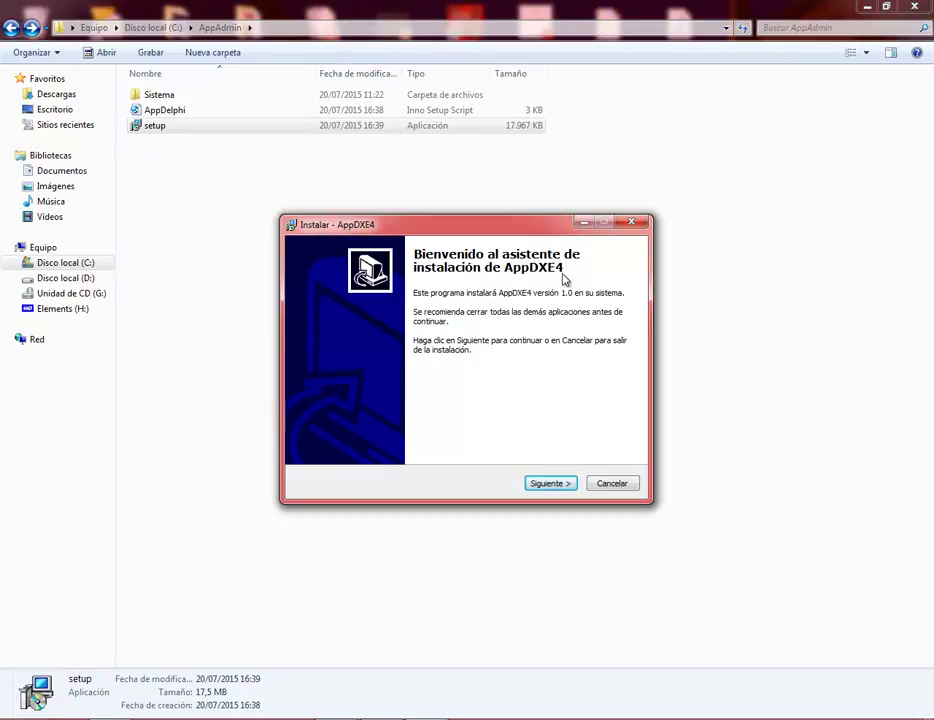
Accept the licence, keep the AppDXE4 Start menu folder, skip the desktop icon, and install
{"action": "left_click", "coordinate": [552, 484]}
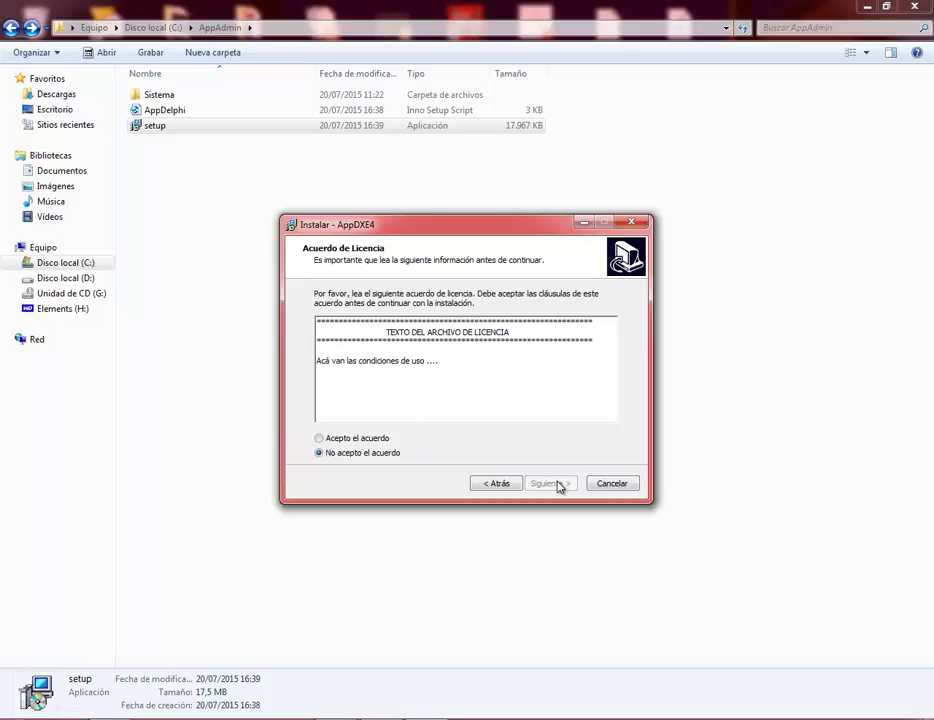
{"action": "left_click", "coordinate": [355, 438]}
{"action": "left_click", "coordinate": [548, 485]}
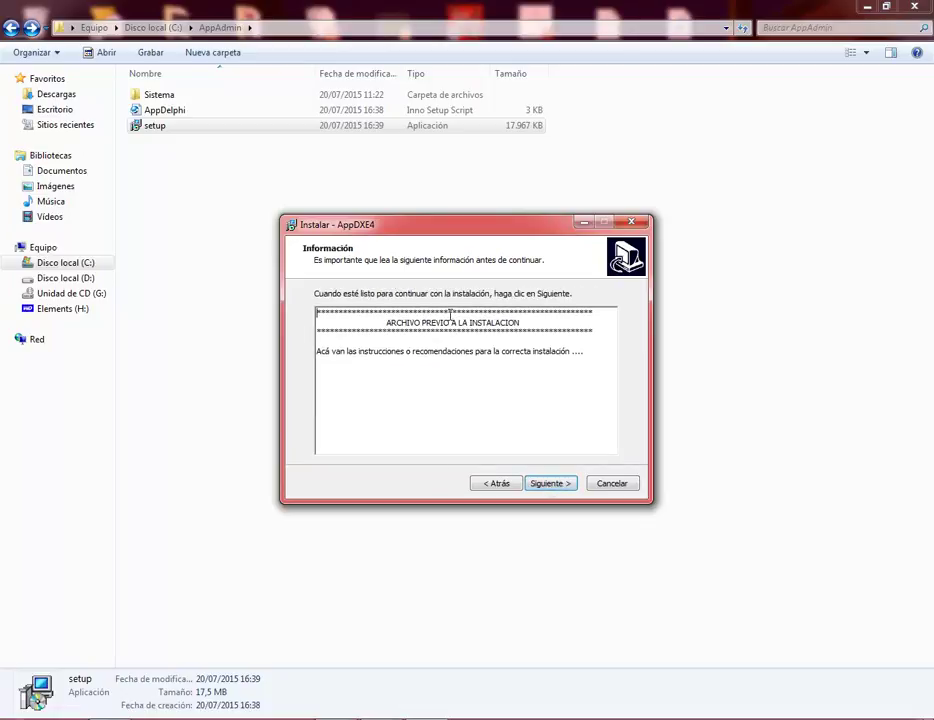
{"action": "left_click", "coordinate": [557, 485]}
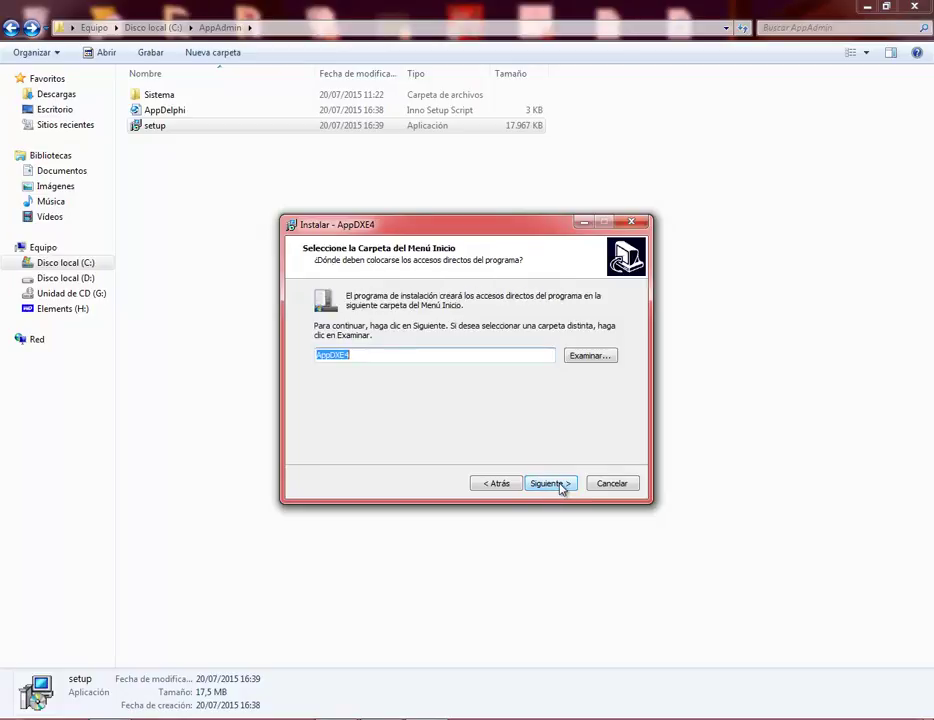
{"action": "left_click", "coordinate": [563, 487]}
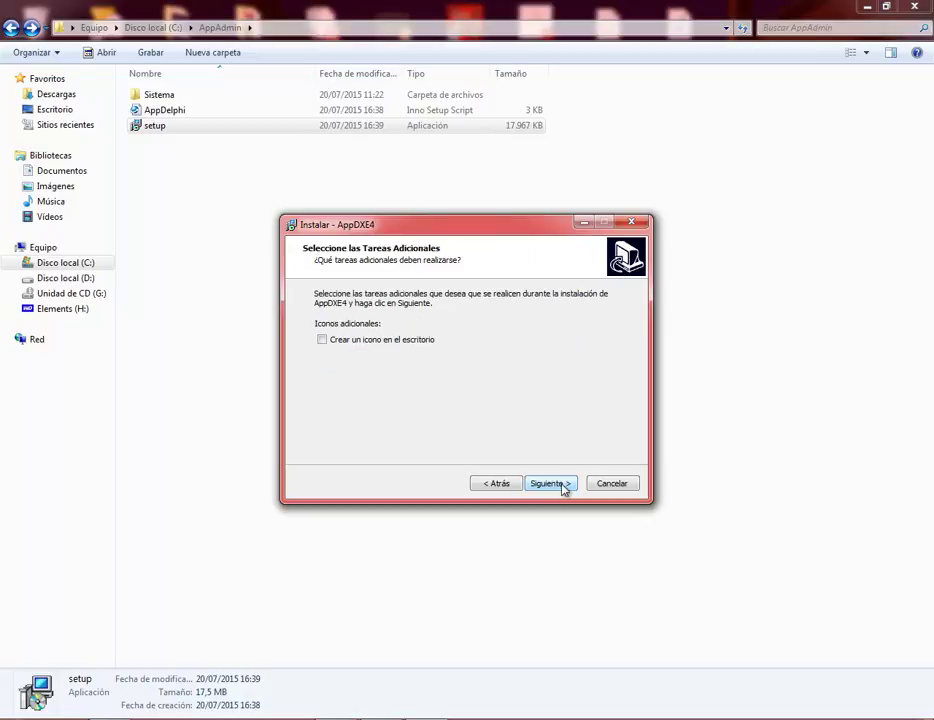
{"action": "left_click", "coordinate": [563, 486]}
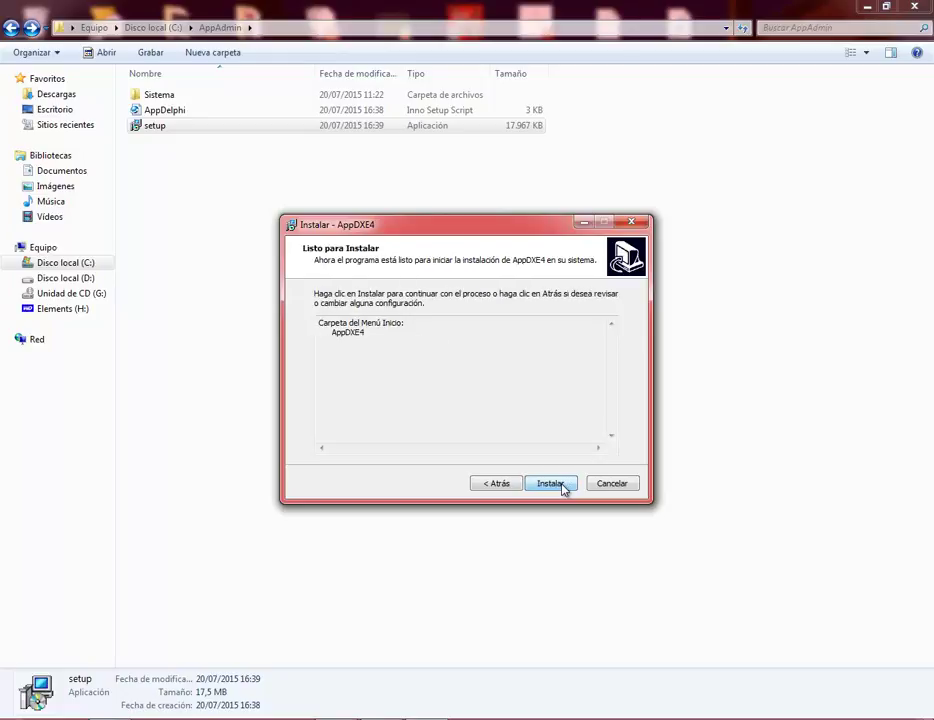
{"action": "left_click", "coordinate": [550, 484]}
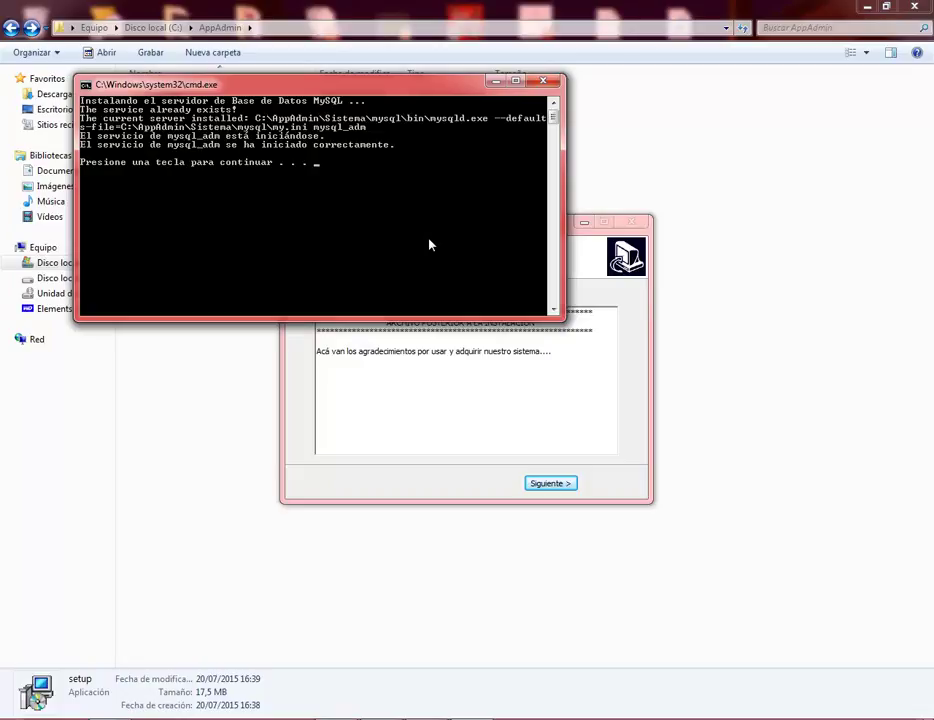
Close the mysql_adm service console and finish AppDXE4 Setup without launching the app
{"action": "key", "text": "Return"}
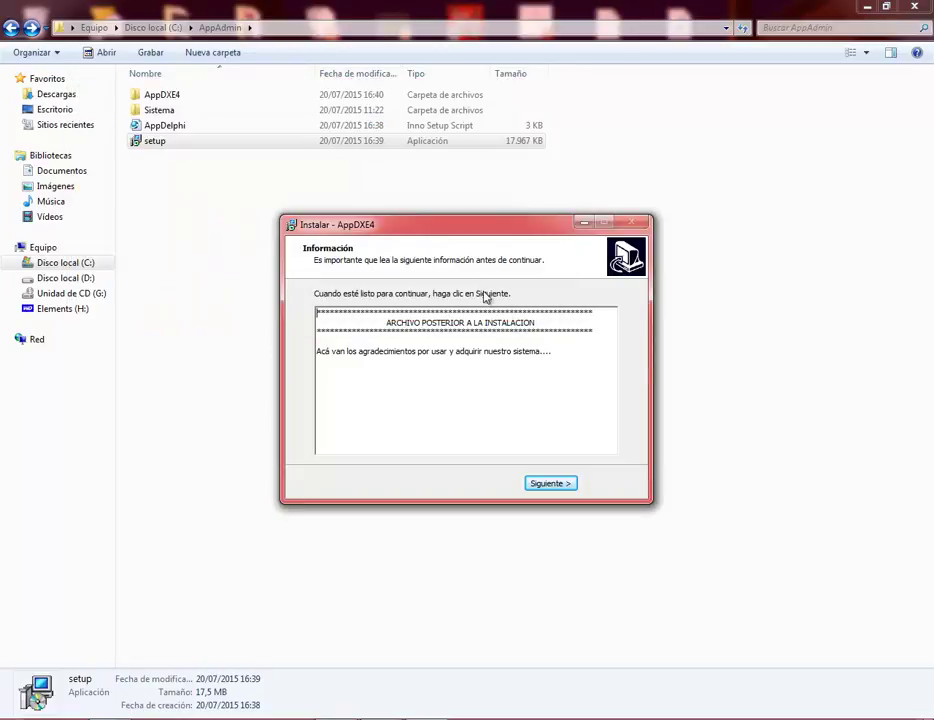
{"action": "left_click", "coordinate": [556, 483]}
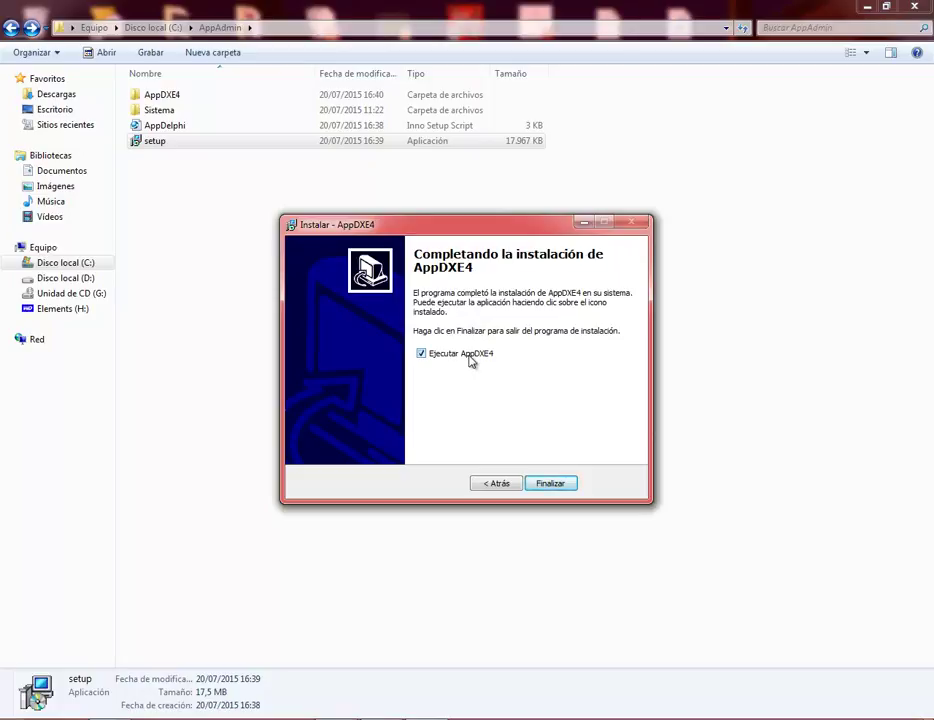
{"action": "left_click", "coordinate": [558, 486]}
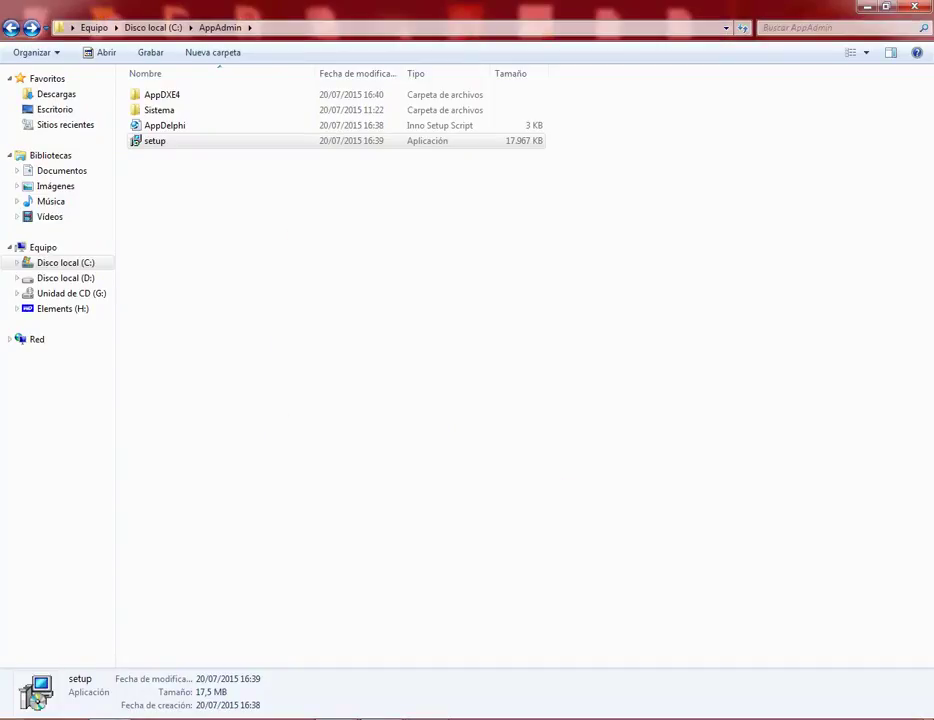
{"action": "left_click", "coordinate": [14, 718]}
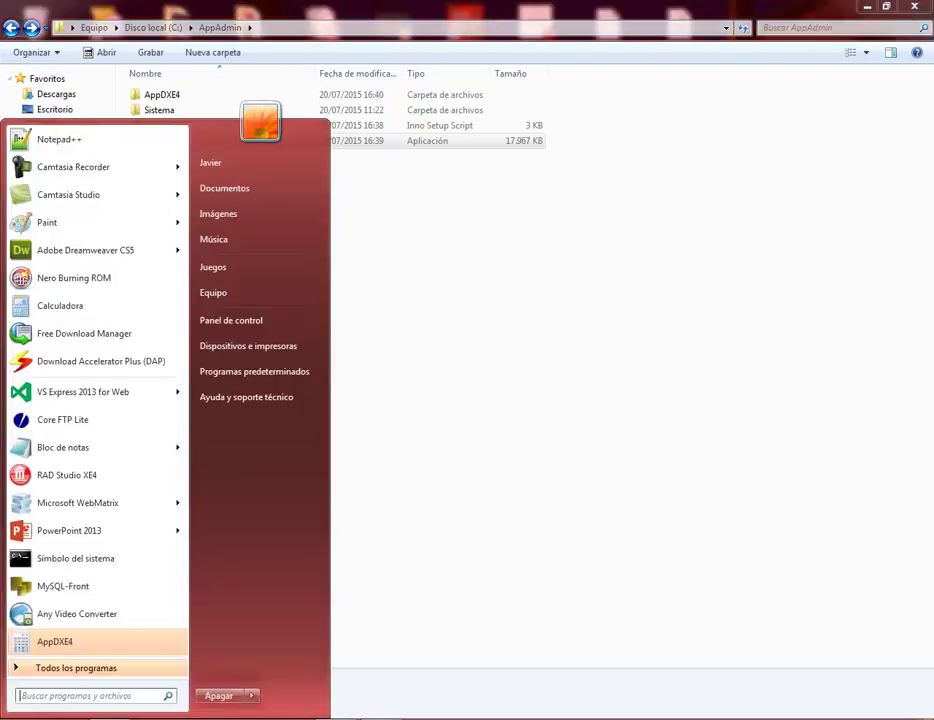
{"action": "left_click", "coordinate": [107, 642]}
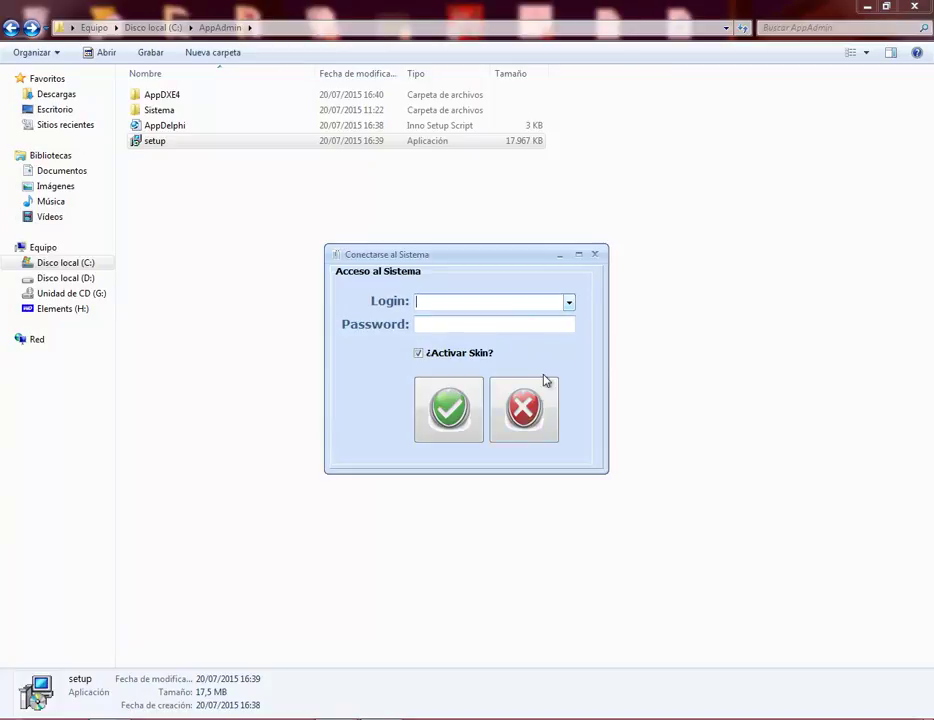
{"action": "left_click", "coordinate": [594, 256]}
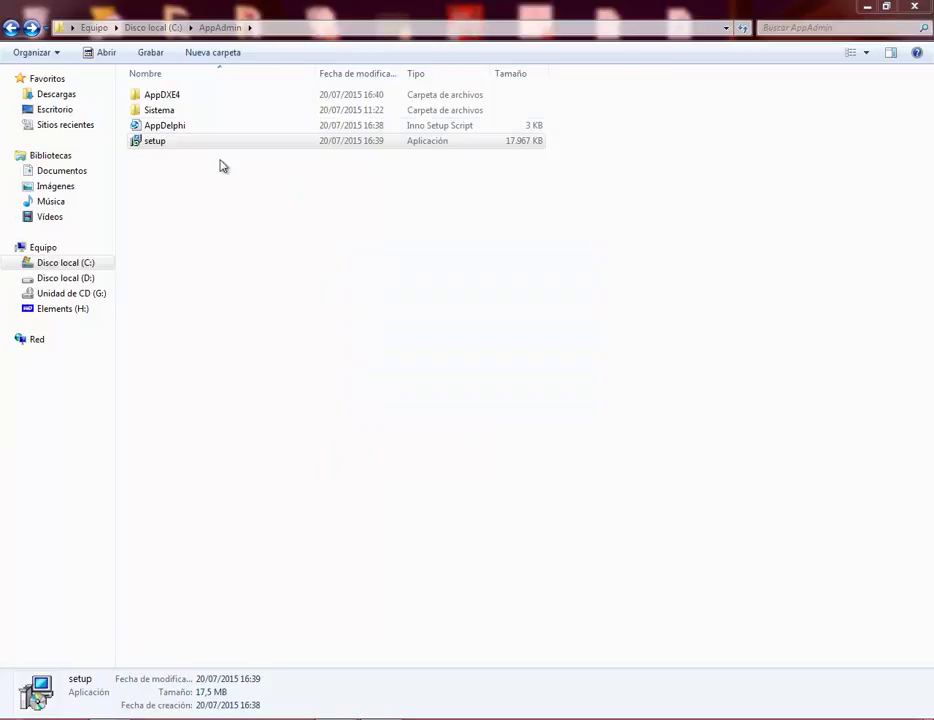
Open the AppDXE4 folder and inspect the config, desinstalarmysql, instalarmysql, respaldo and SISADM files
{"action": "double_click", "coordinate": [174, 97]}
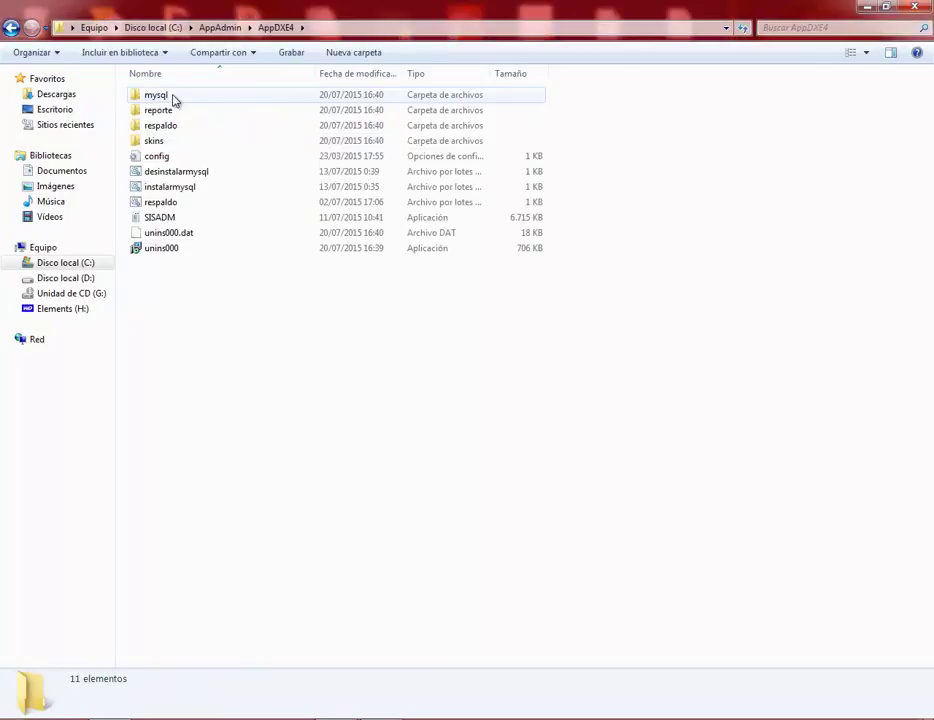
{"action": "left_click", "coordinate": [157, 155]}
{"action": "left_click", "coordinate": [160, 174]}
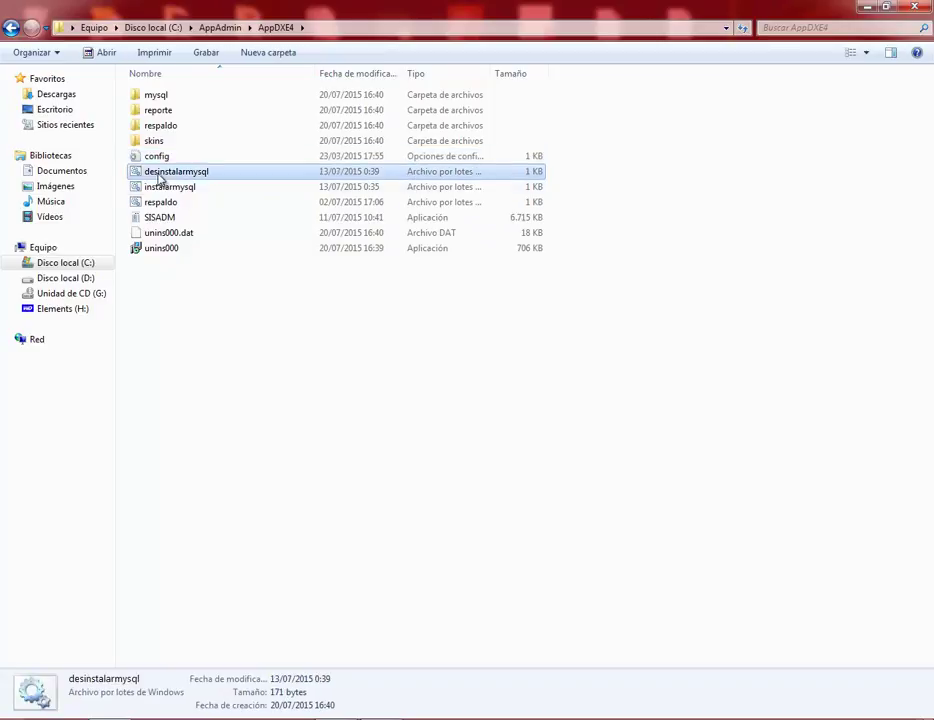
{"action": "left_click", "coordinate": [168, 189]}
{"action": "left_click", "coordinate": [168, 203]}
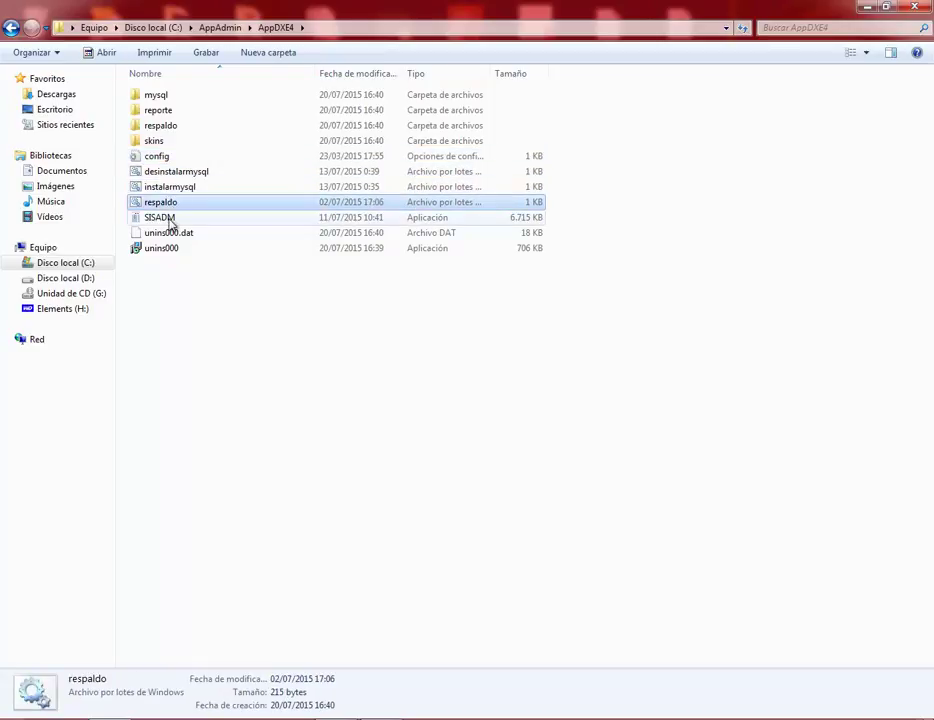
{"action": "left_click", "coordinate": [168, 219]}
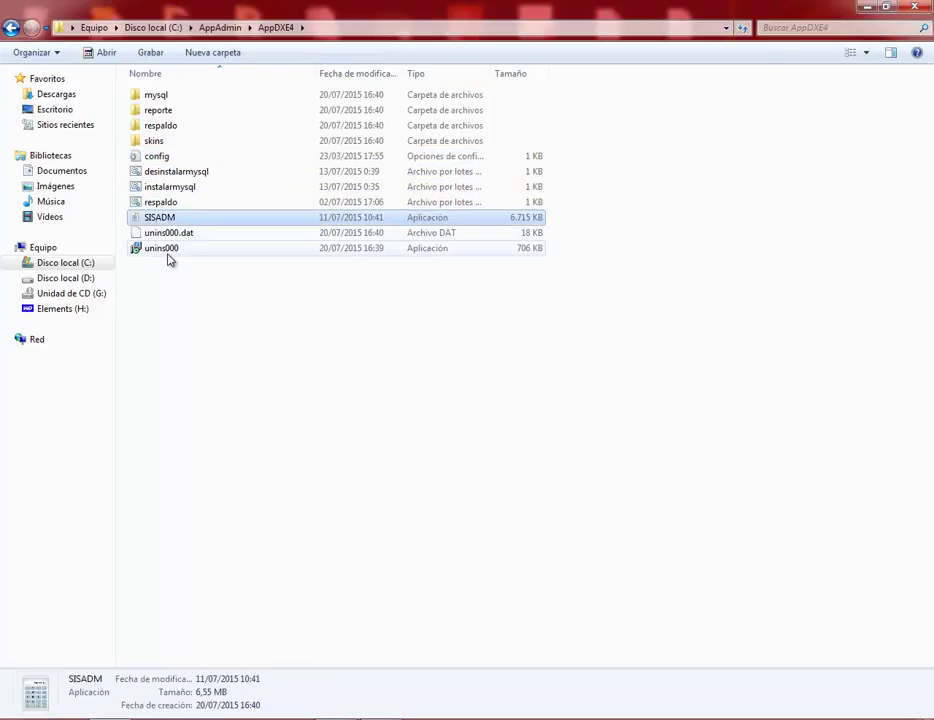
Browse the mysql folder and its data subfolder, then return to AppDXE4
{"action": "double_click", "coordinate": [156, 97]}
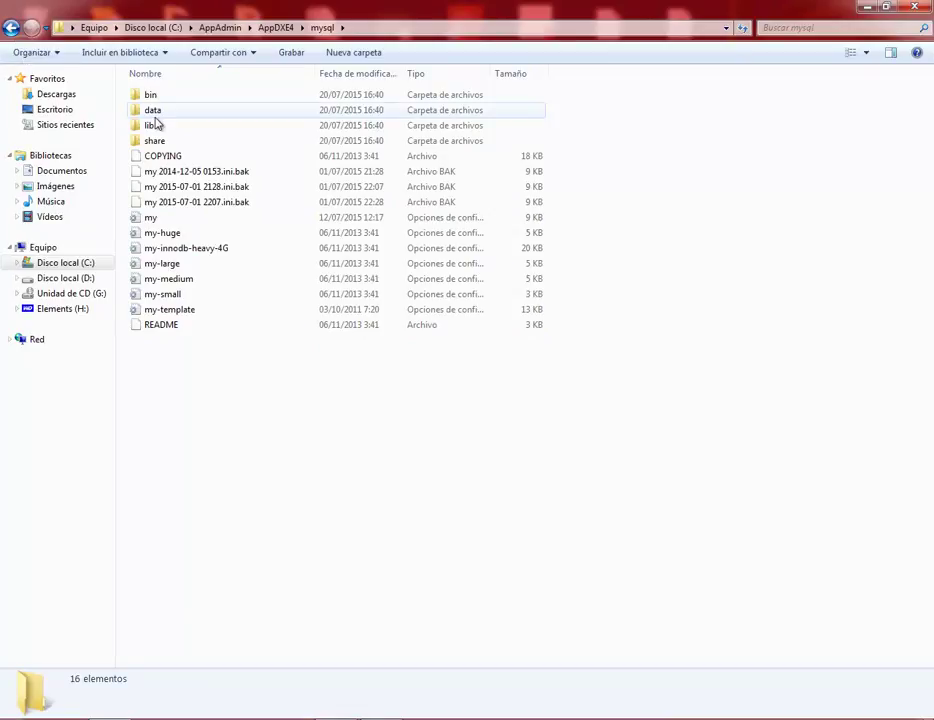
{"action": "double_click", "coordinate": [155, 115]}
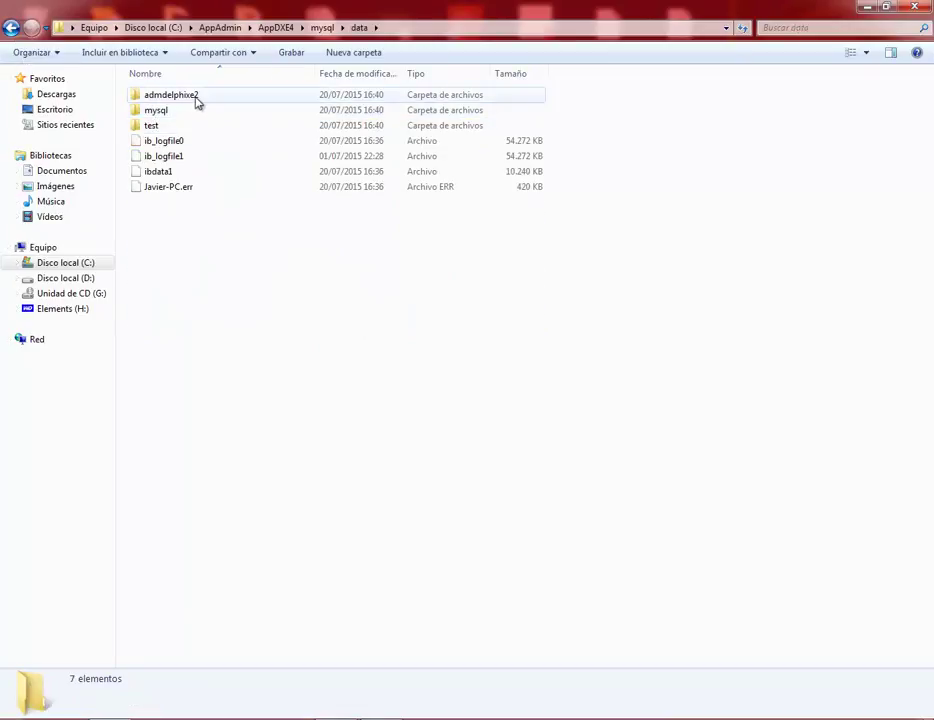
{"action": "left_click", "coordinate": [11, 30]}
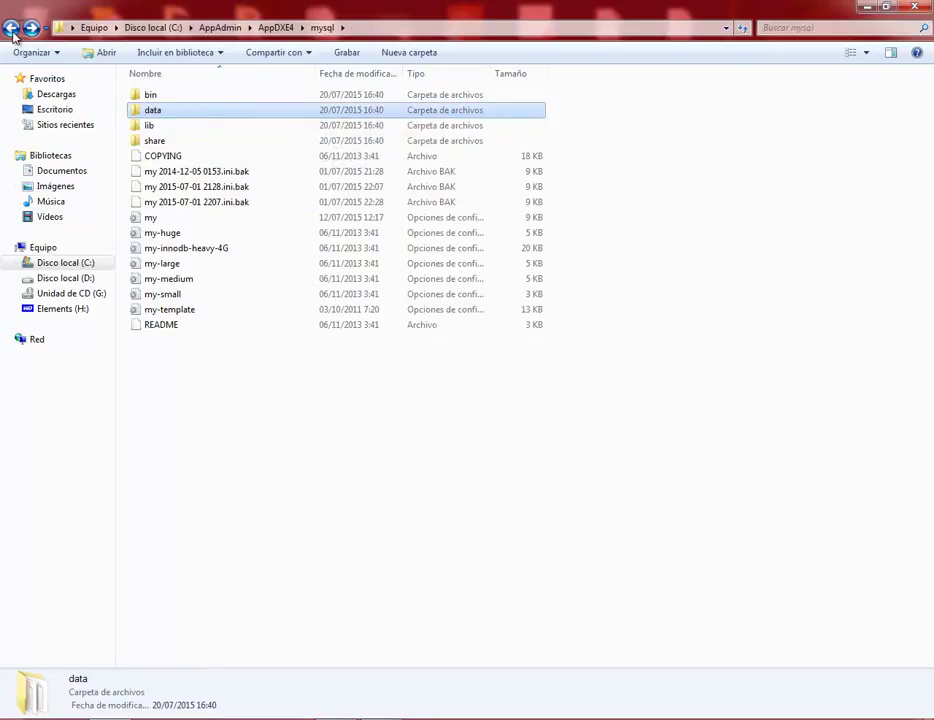
{"action": "left_click", "coordinate": [11, 30]}
Look inside the reporte, respaldo and skins folders, returning to AppDXE4 after each
{"action": "left_click", "coordinate": [165, 114]}
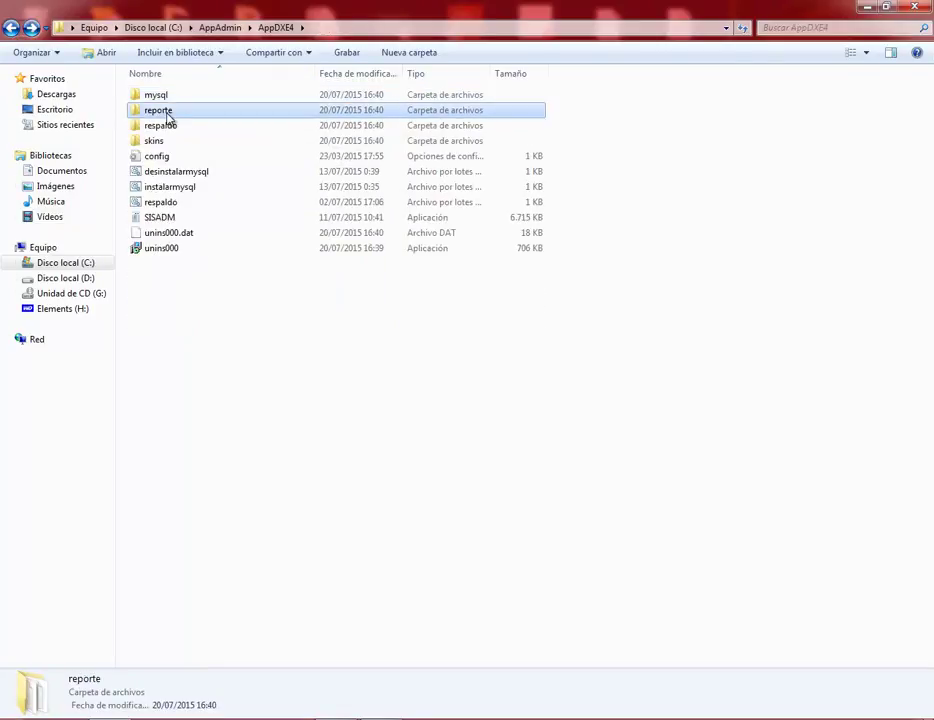
{"action": "double_click", "coordinate": [167, 117]}
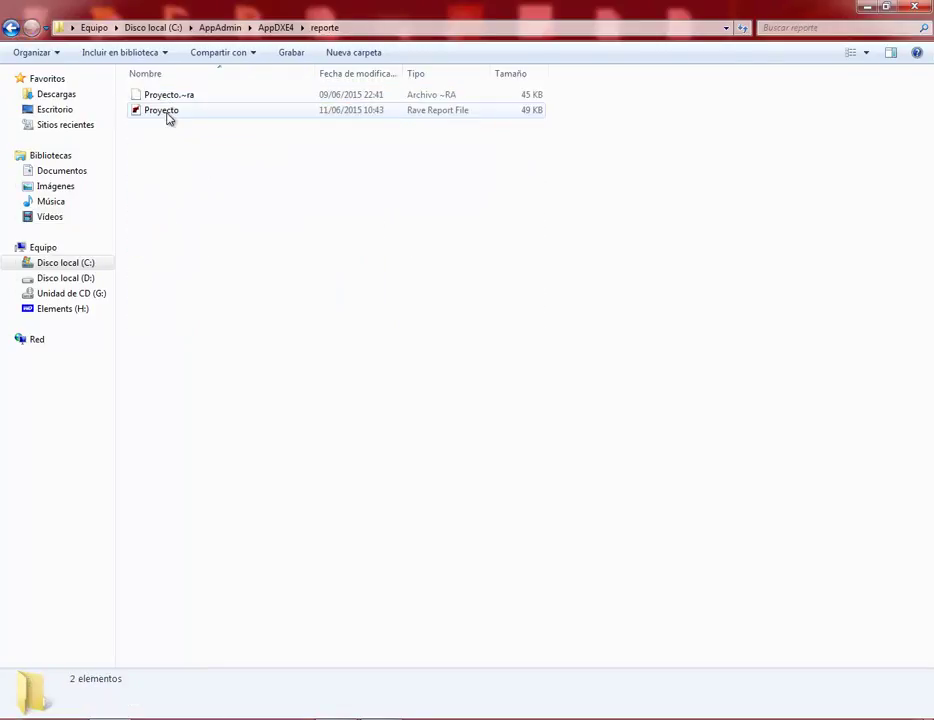
{"action": "left_click", "coordinate": [11, 29]}
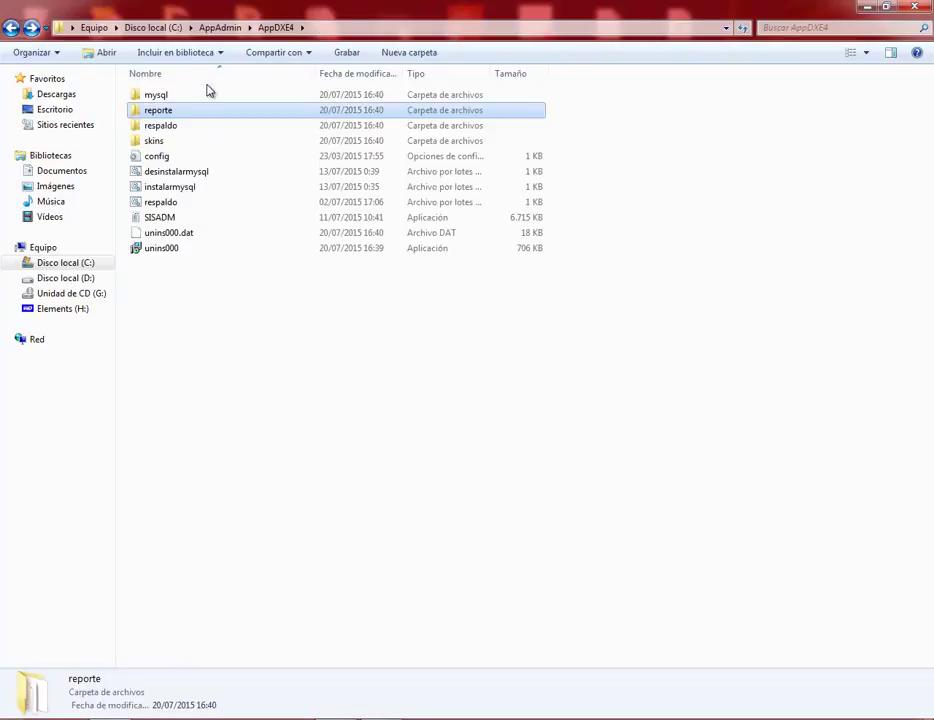
{"action": "double_click", "coordinate": [171, 131]}
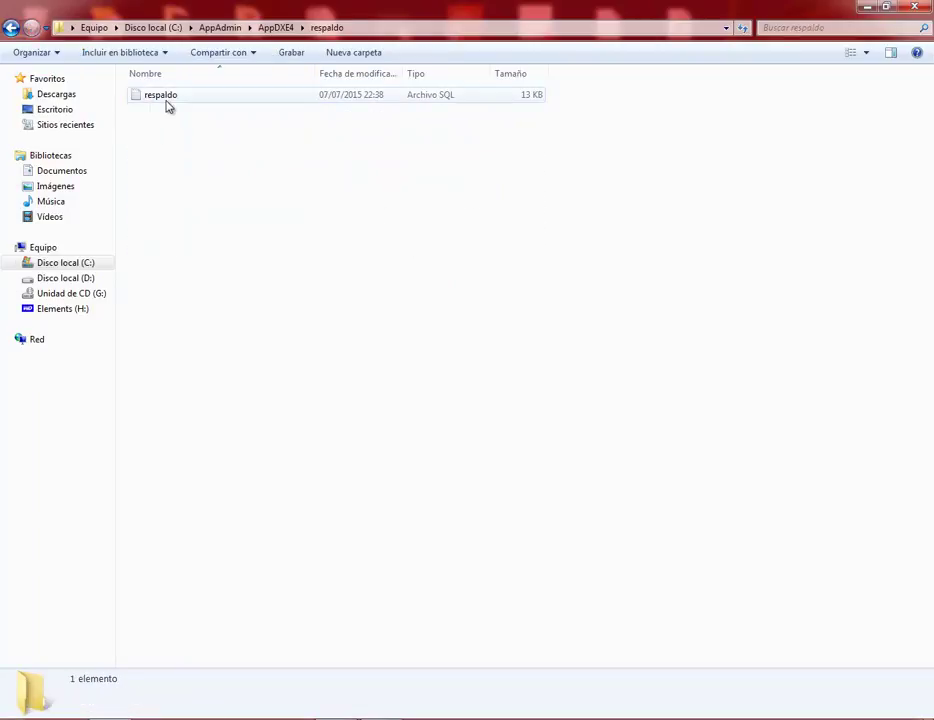
{"action": "left_click", "coordinate": [11, 28]}
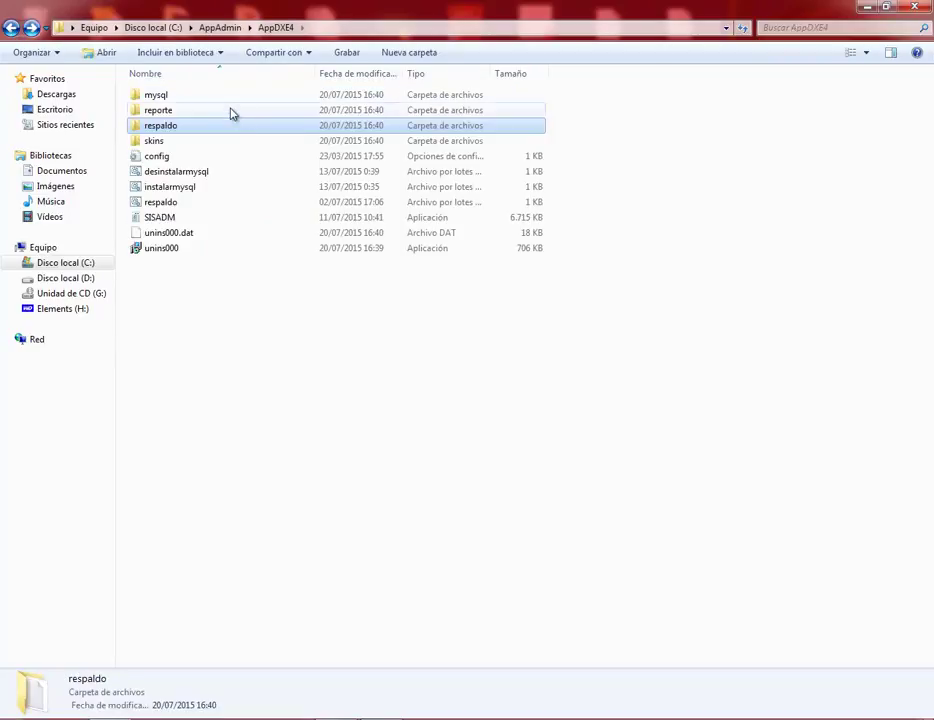
{"action": "double_click", "coordinate": [168, 143]}
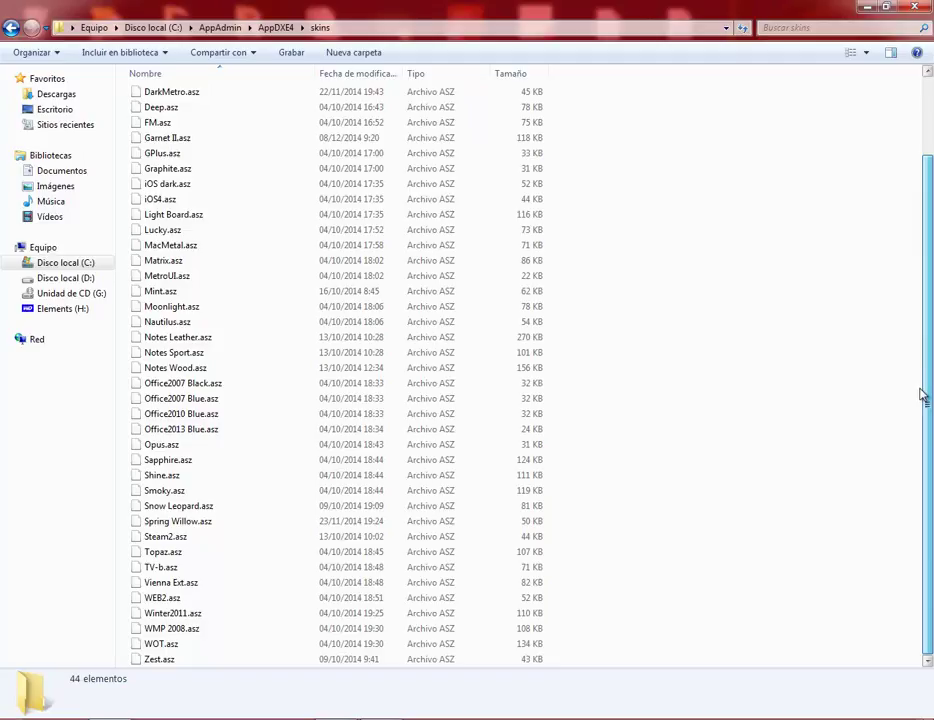
{"action": "left_click_drag", "start_coordinate": [922, 392], "coordinate": [930, 143]}
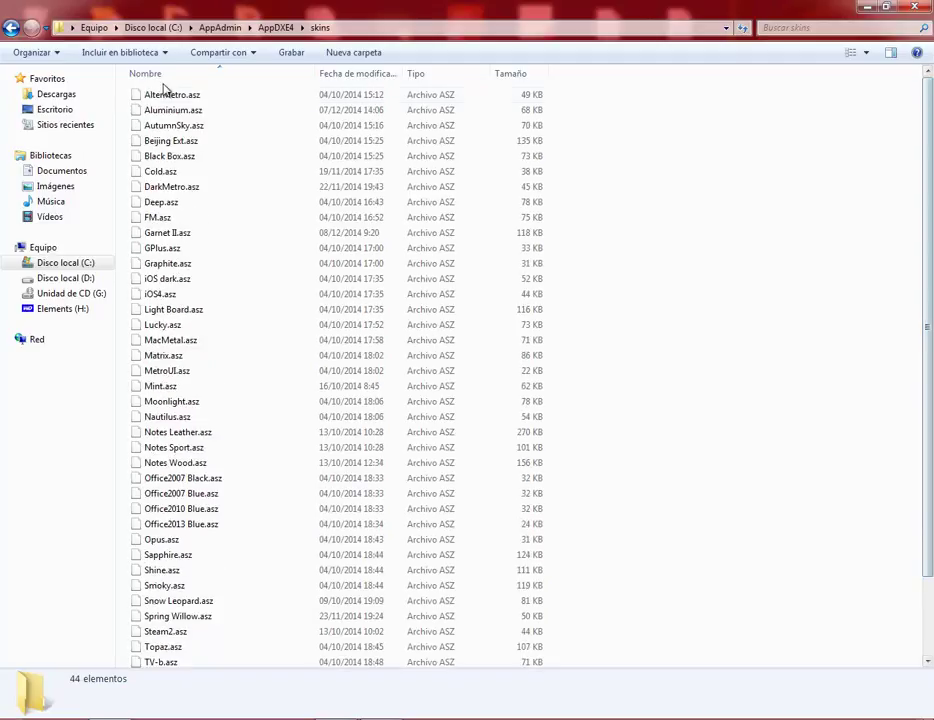
{"action": "left_click", "coordinate": [13, 29]}
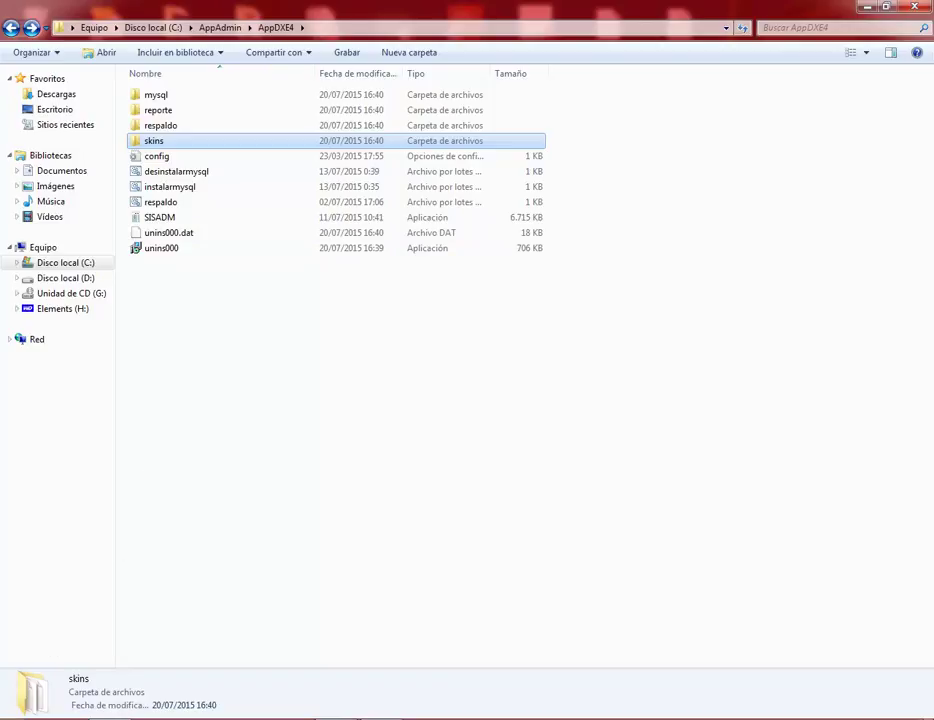
{"action": "key", "text": "super"}
{"action": "left_click", "coordinate": [71, 645]}
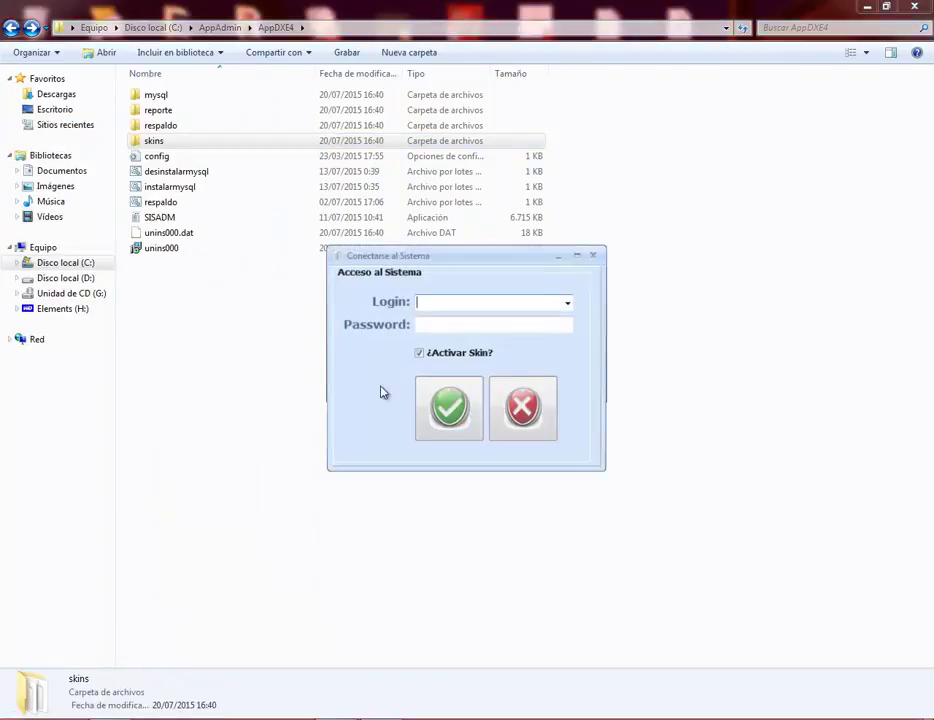
{"action": "left_click", "coordinate": [573, 303]}
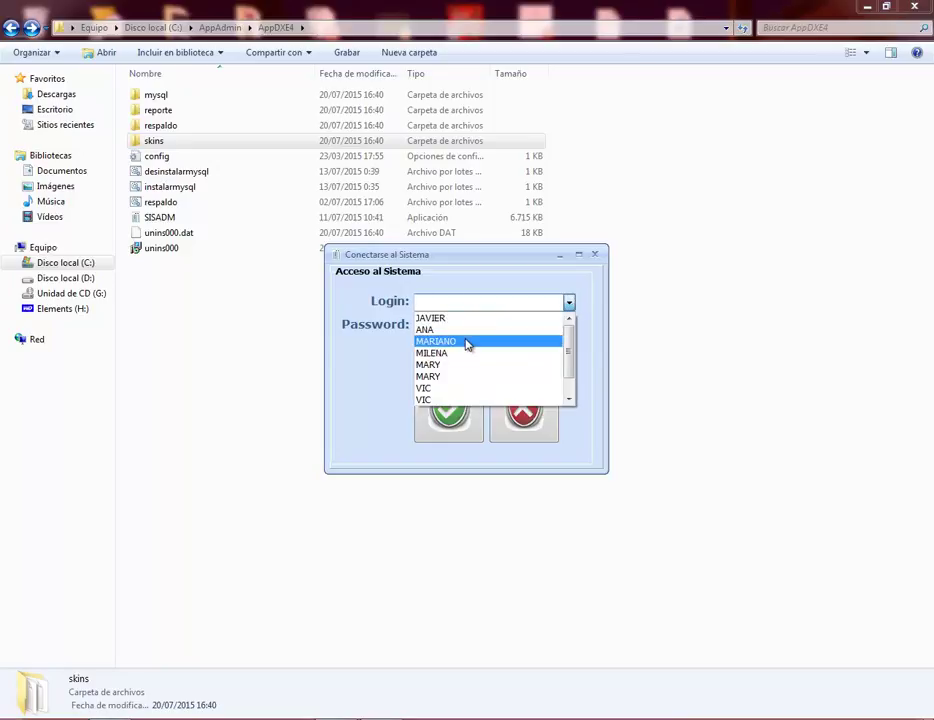
{"action": "left_click", "coordinate": [469, 341]}
{"action": "left_click", "coordinate": [455, 325]}
{"action": "type", "text": "123"}
{"action": "left_click", "coordinate": [448, 412]}
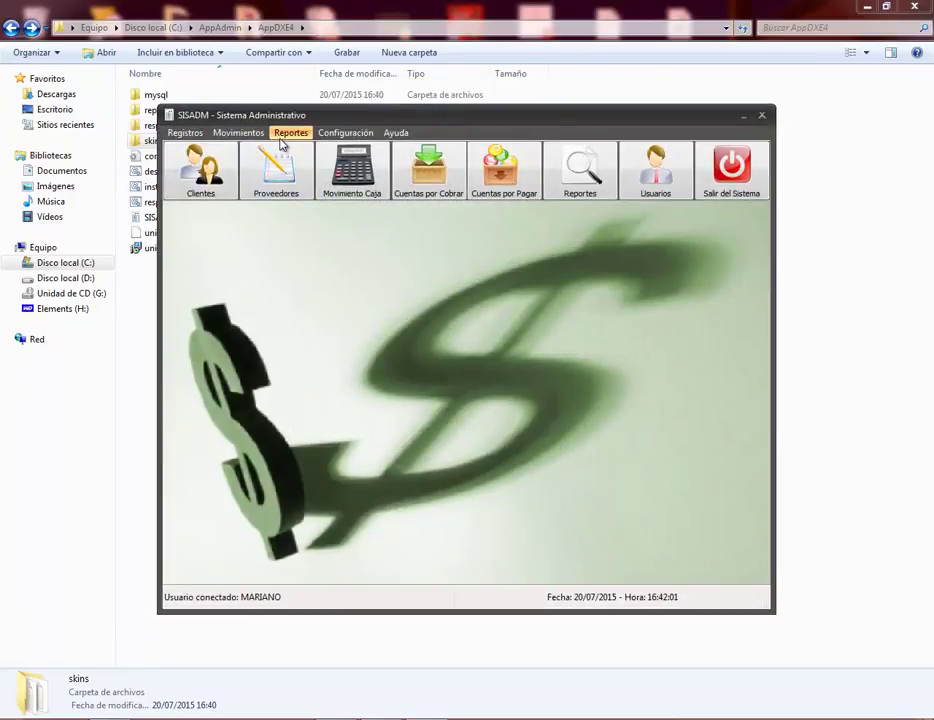
{"action": "left_click", "coordinate": [210, 185]}
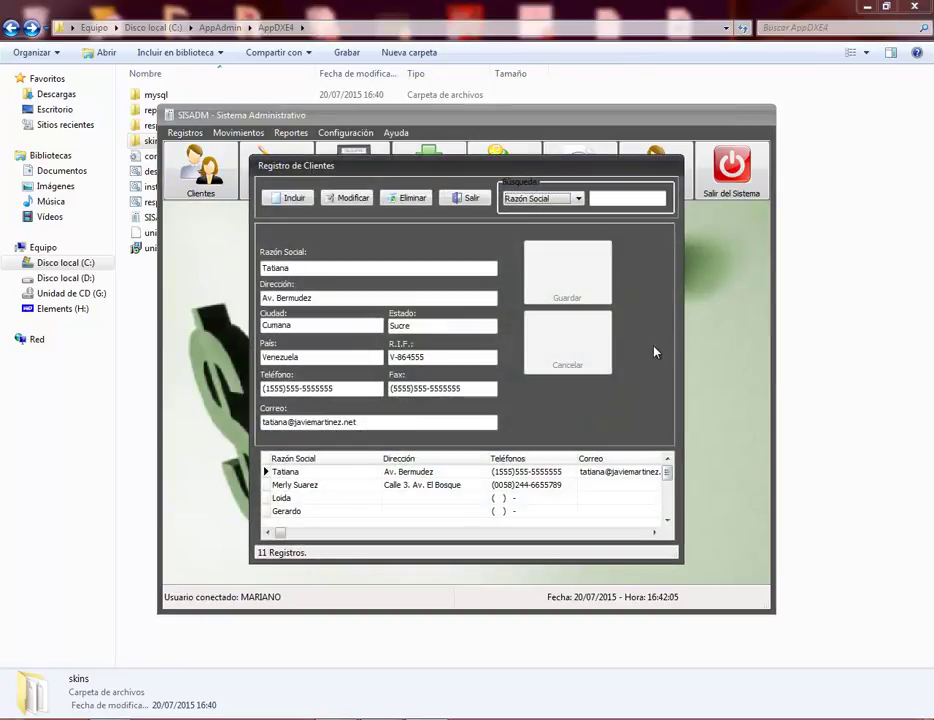
{"action": "left_click", "coordinate": [467, 198]}
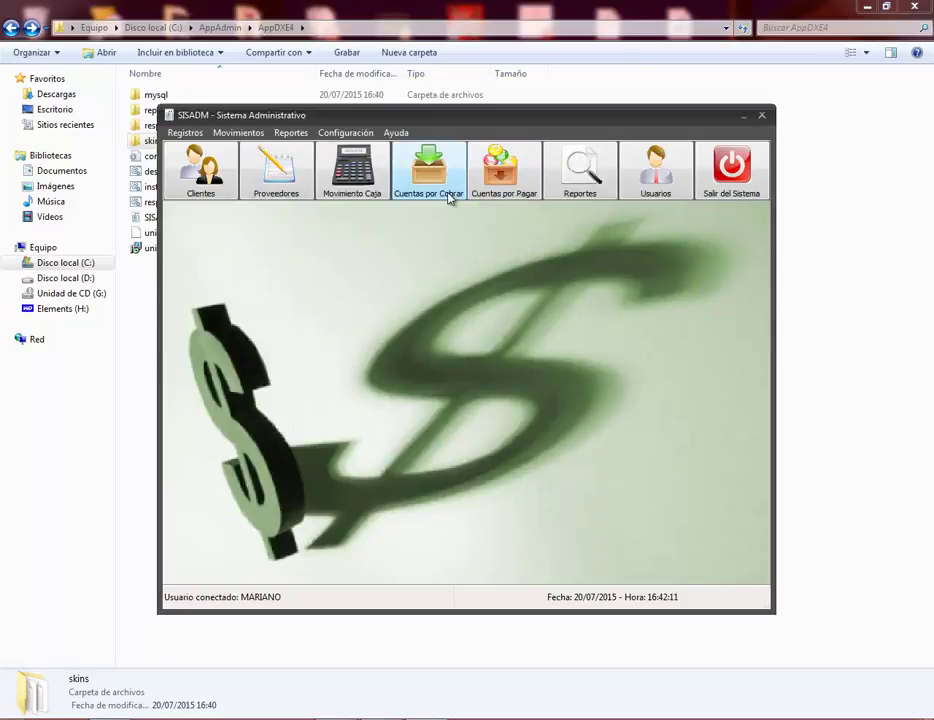
{"action": "left_click", "coordinate": [449, 197]}
{"action": "left_click", "coordinate": [472, 198]}
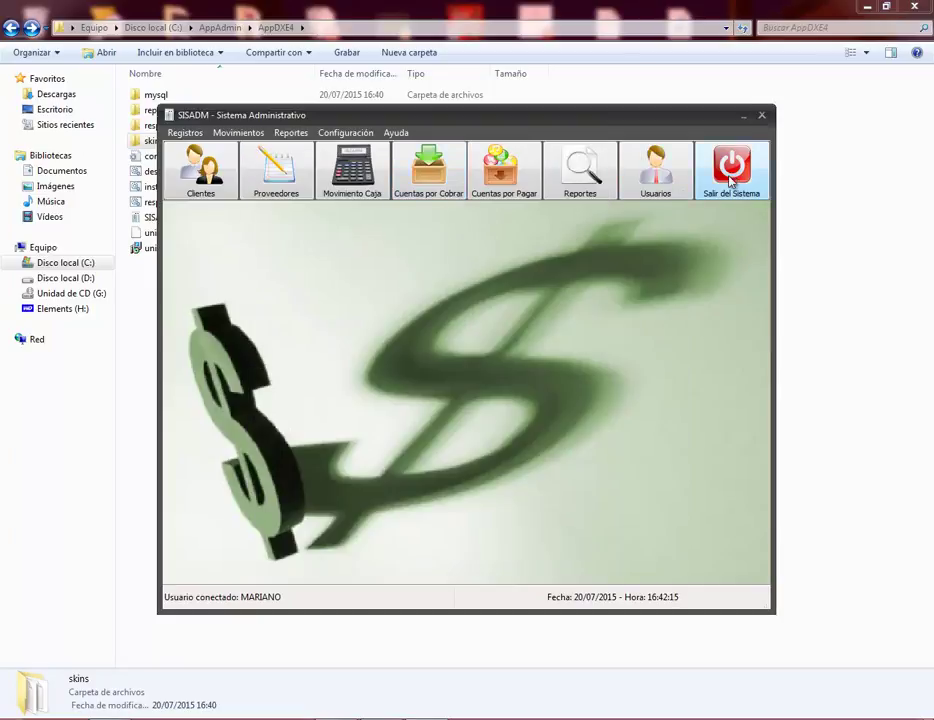
{"action": "left_click", "coordinate": [765, 116]}
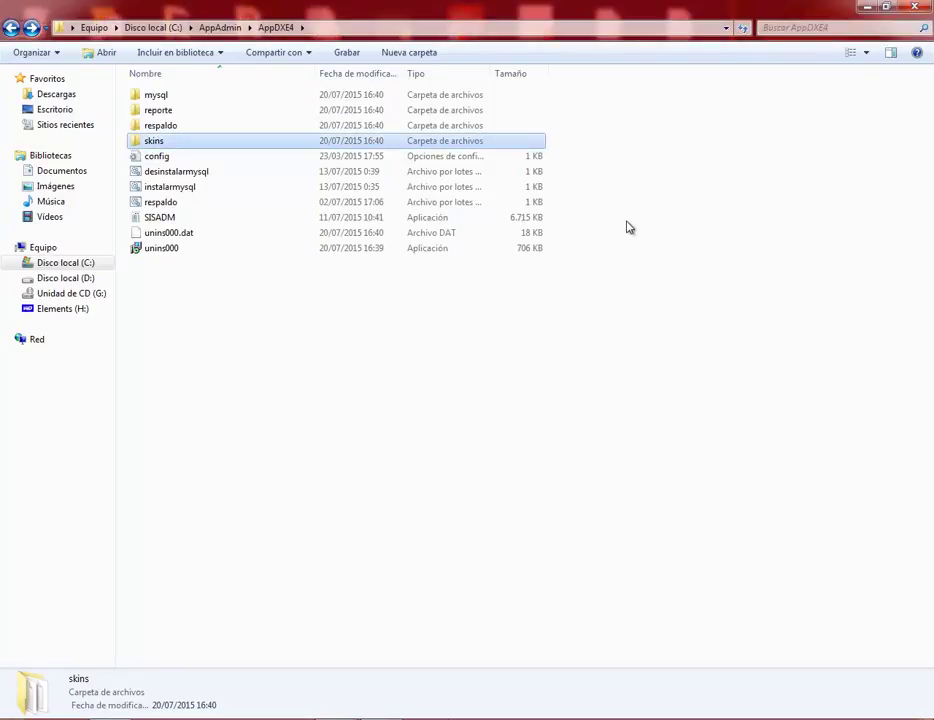
{"action": "key", "text": "alt+Tab"}
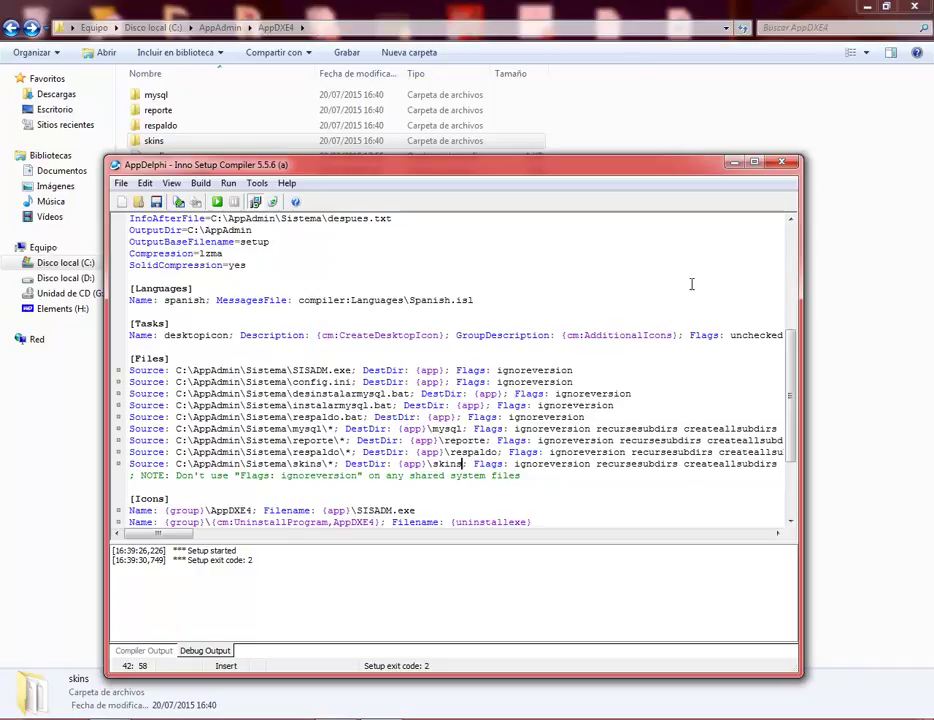
{"action": "left_click", "coordinate": [783, 163]}
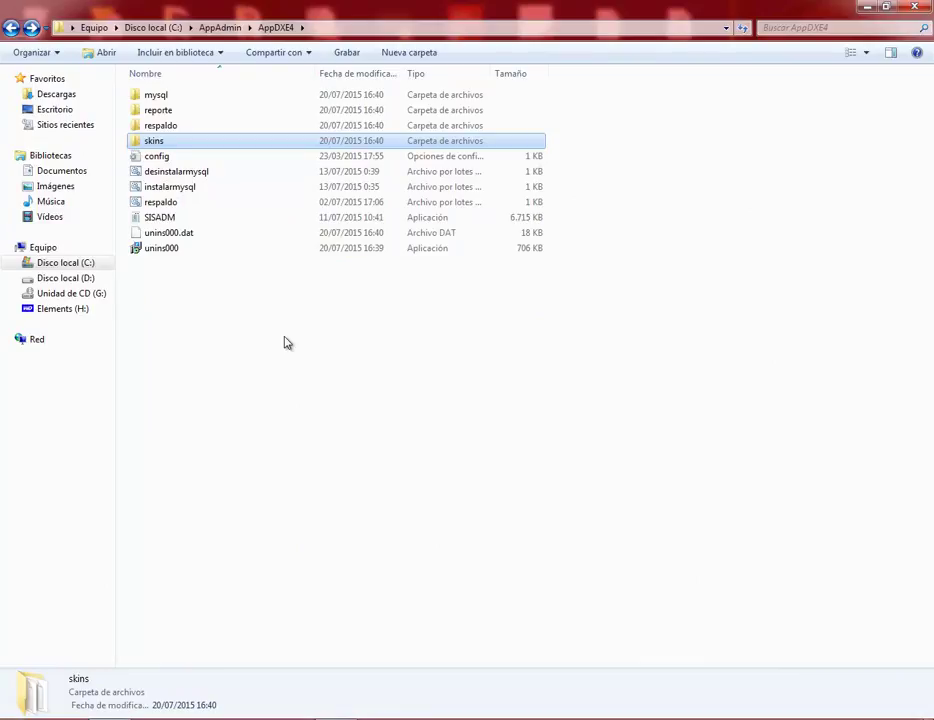
Reopen AppDXE4, run unins000 as administrator and confirm removal with Sí
{"action": "left_click", "coordinate": [11, 29]}
{"action": "double_click", "coordinate": [167, 97]}
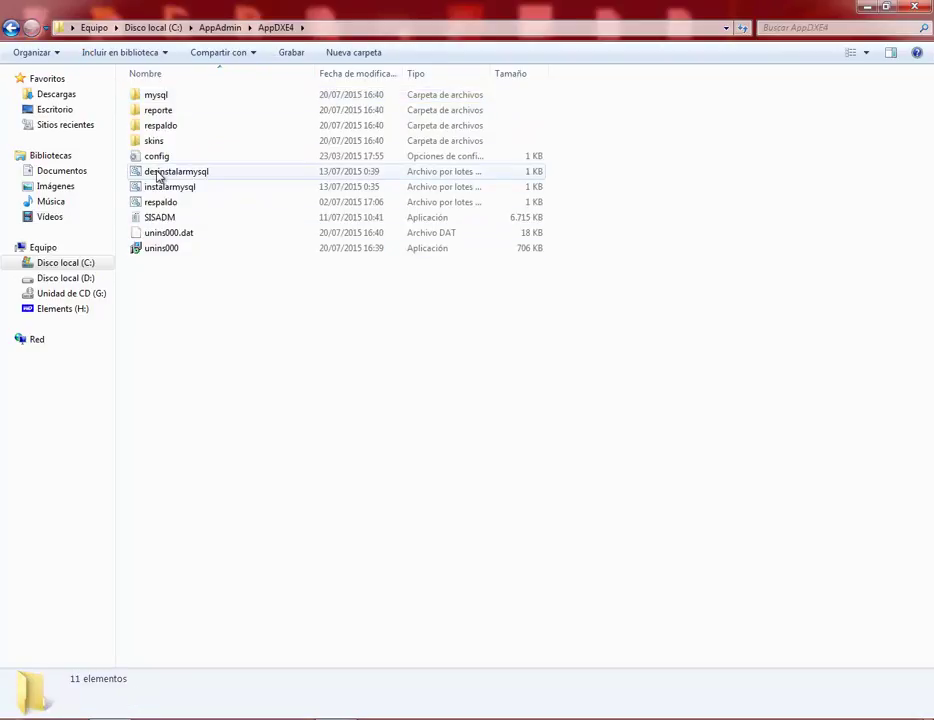
{"action": "left_click", "coordinate": [163, 257]}
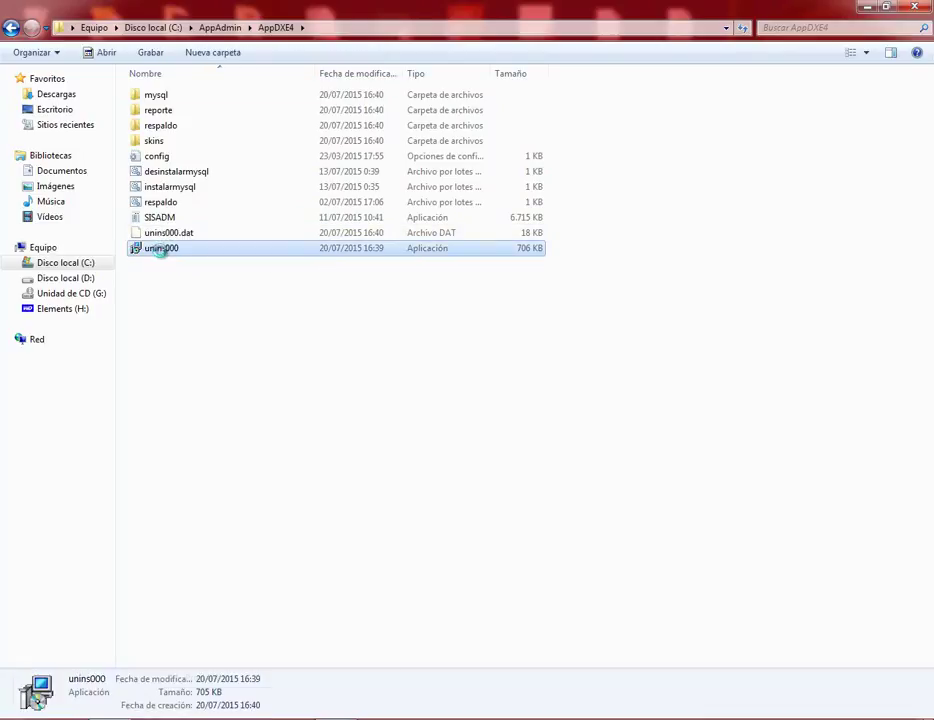
{"action": "right_click", "coordinate": [163, 257]}
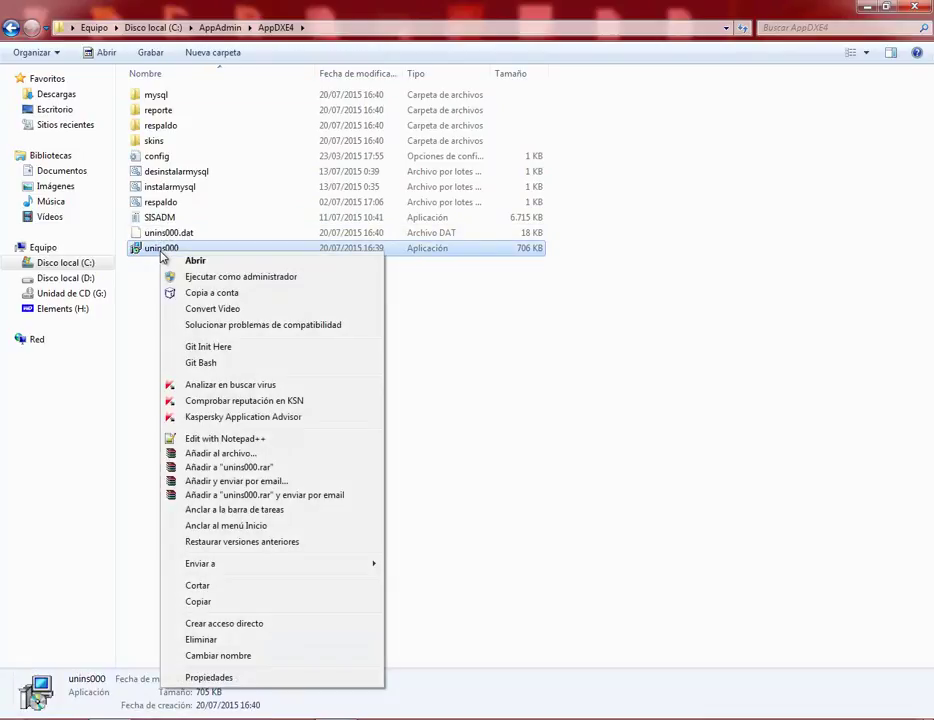
{"action": "left_click", "coordinate": [214, 279]}
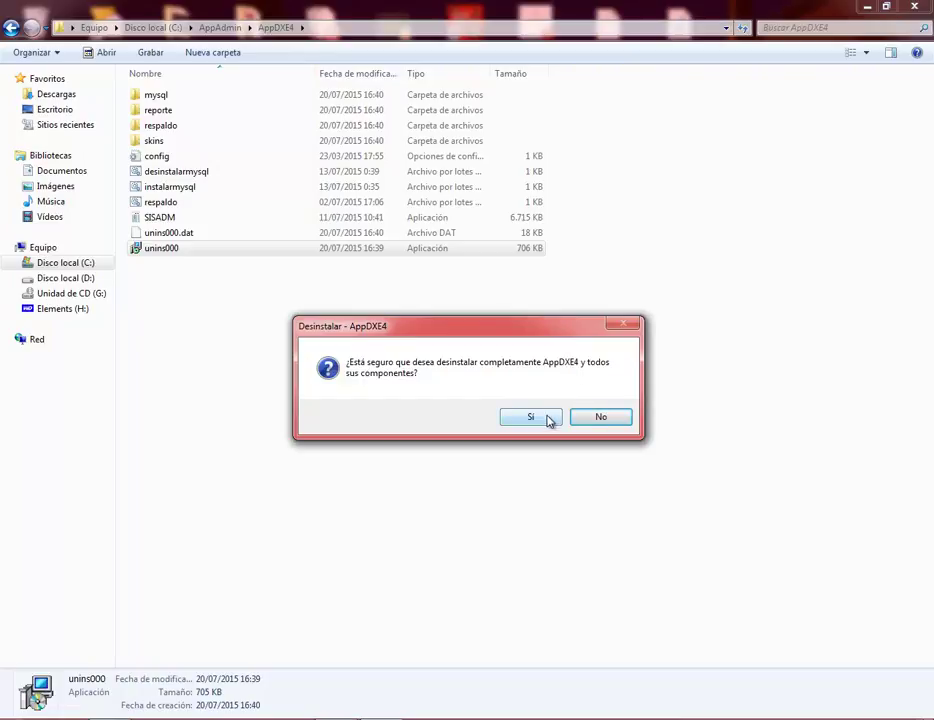
{"action": "left_click", "coordinate": [531, 417]}
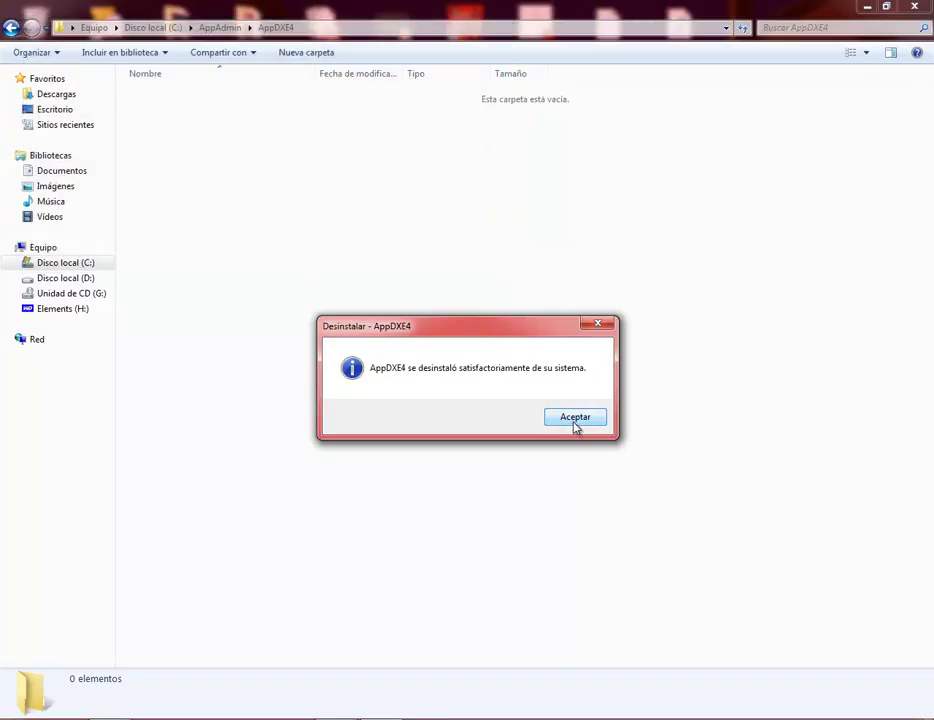
Dismiss the success message, then delete the AppDXE4 folder from C:\AppAdmin, confirming with Sí
{"action": "left_click", "coordinate": [575, 427]}
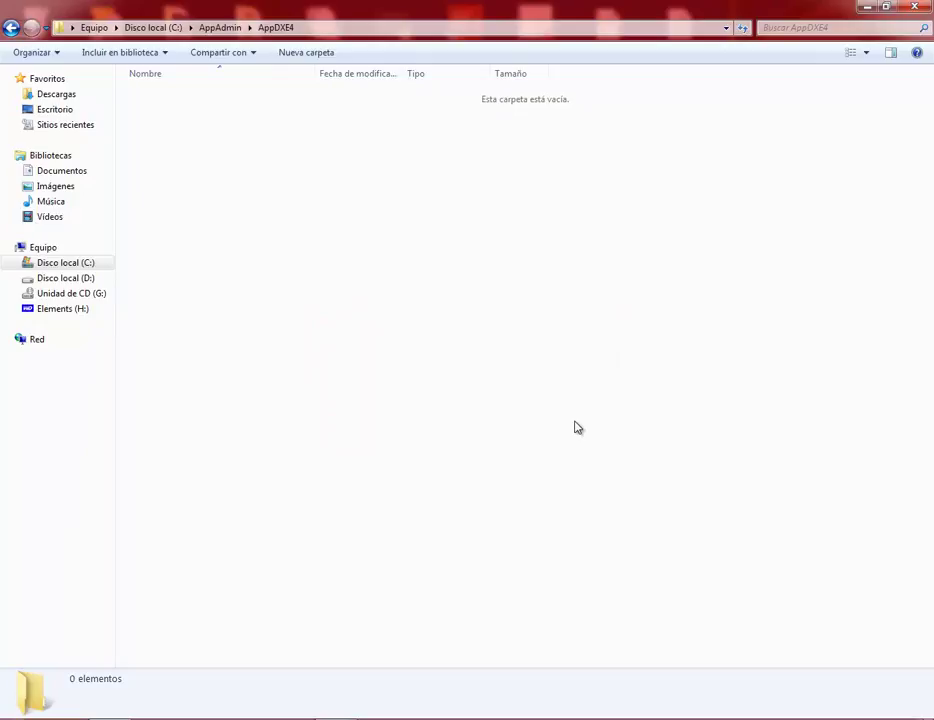
{"action": "left_click", "coordinate": [12, 31]}
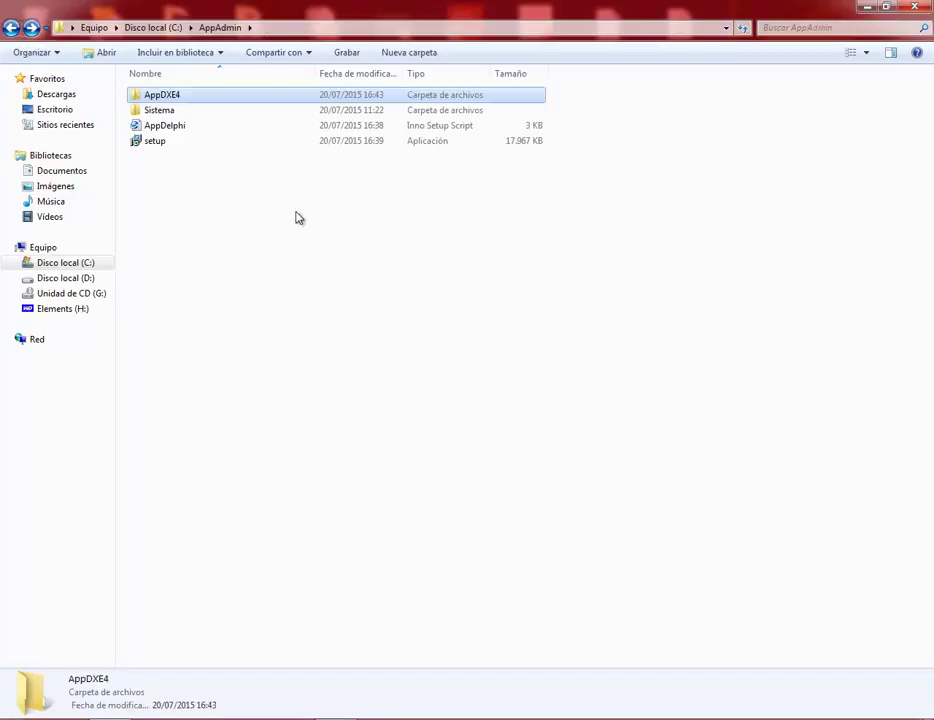
{"action": "right_click", "coordinate": [173, 94]}
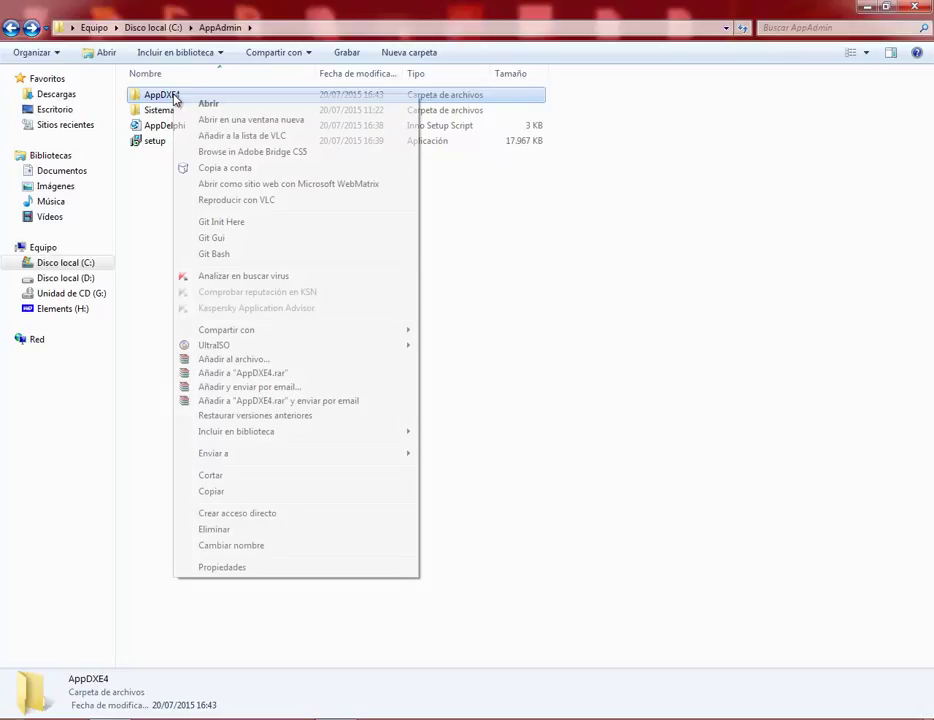
{"action": "left_click", "coordinate": [240, 530]}
{"action": "left_click", "coordinate": [522, 424]}
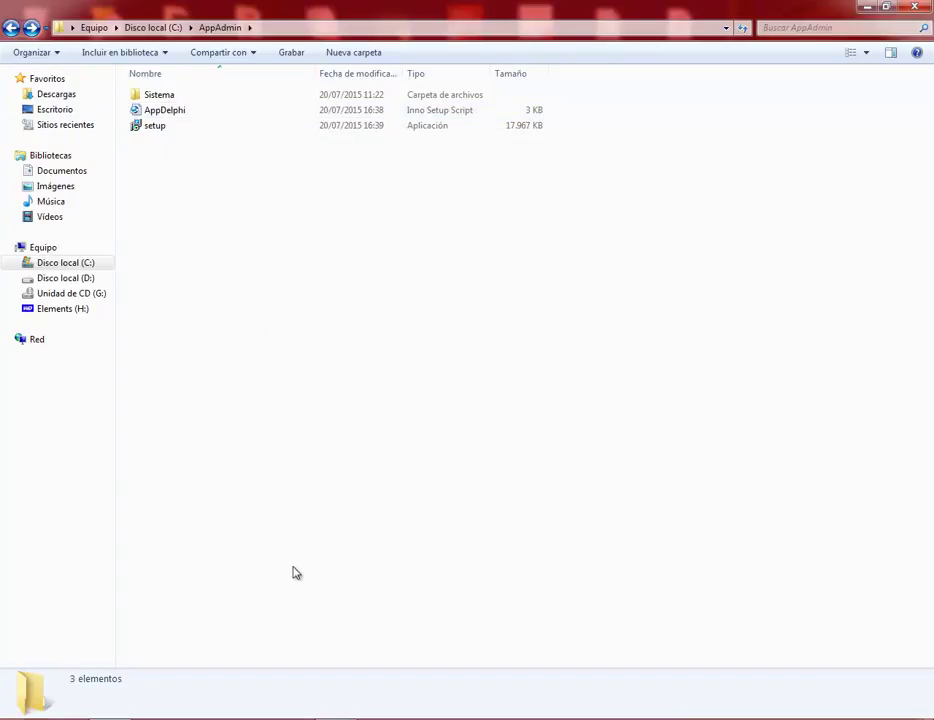
{"action": "key", "text": "super"}
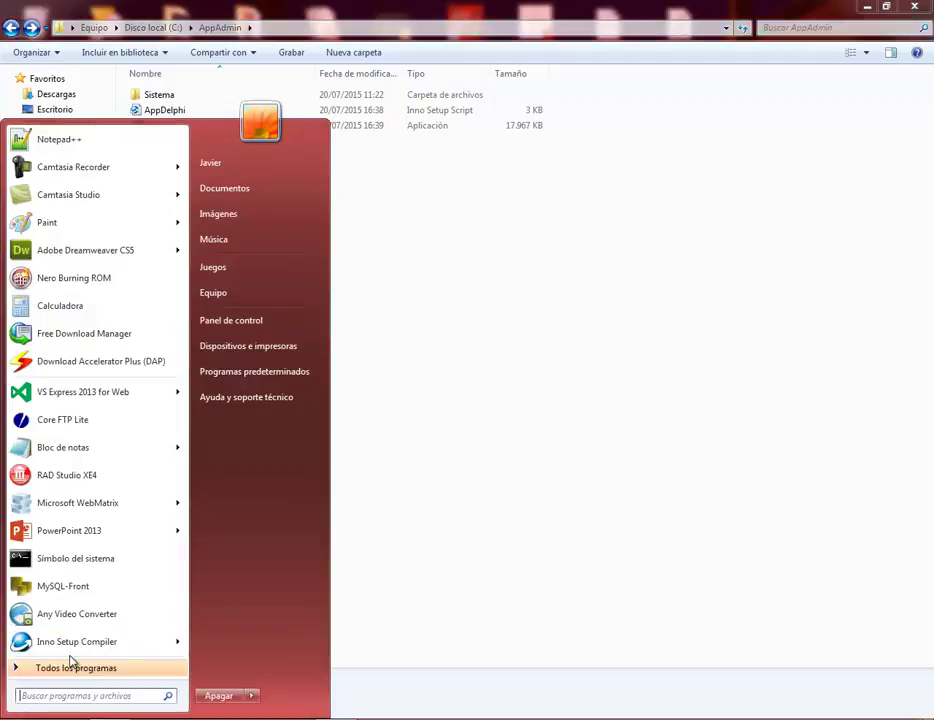
{"action": "left_click", "coordinate": [552, 521]}
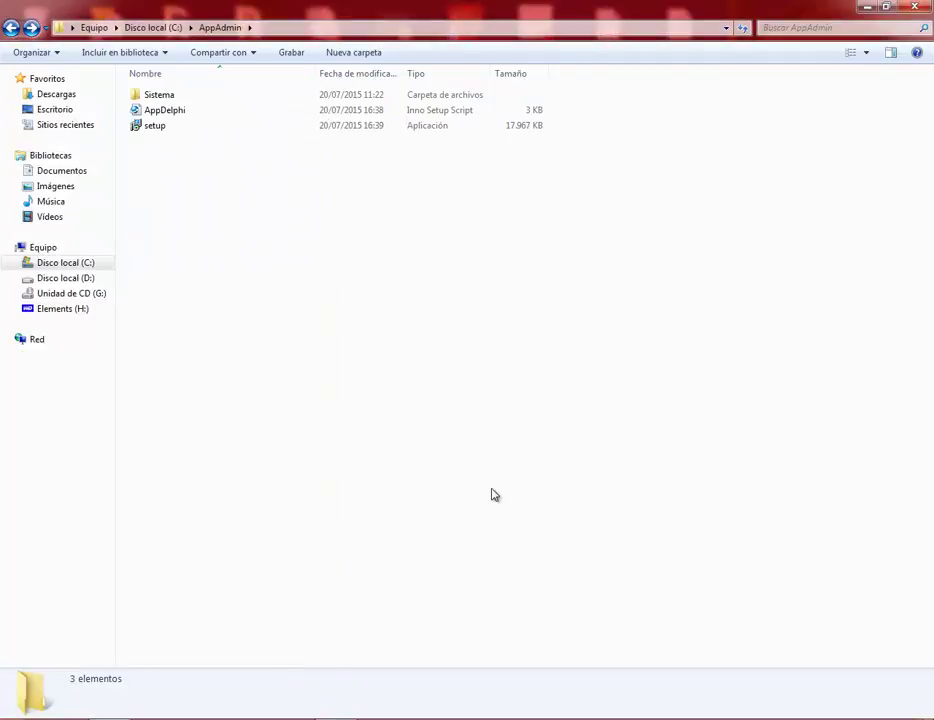
{"action": "double_click", "coordinate": [158, 130]}
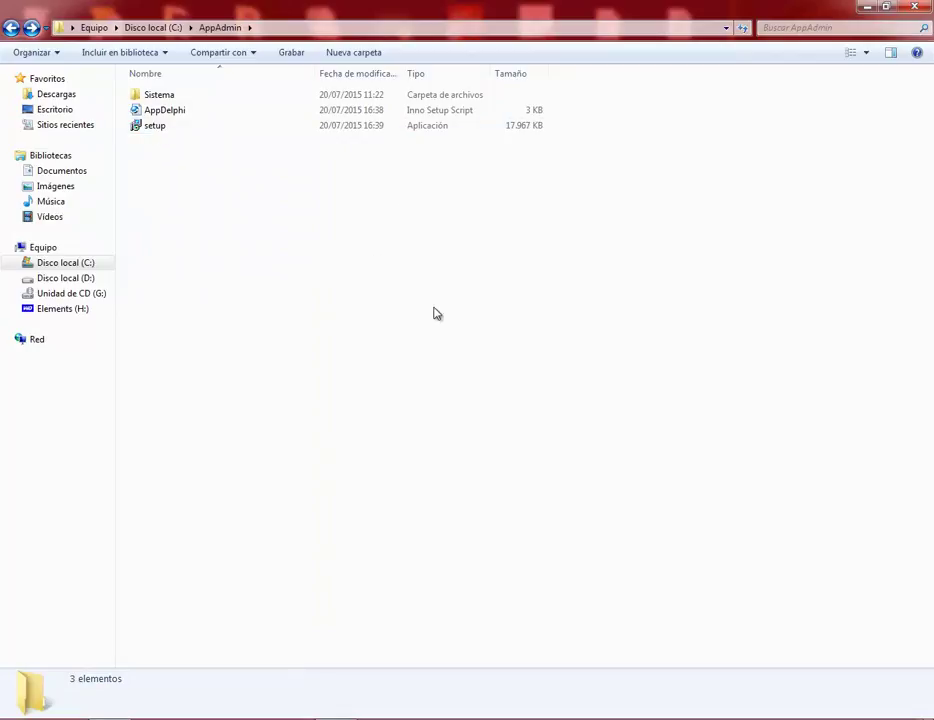